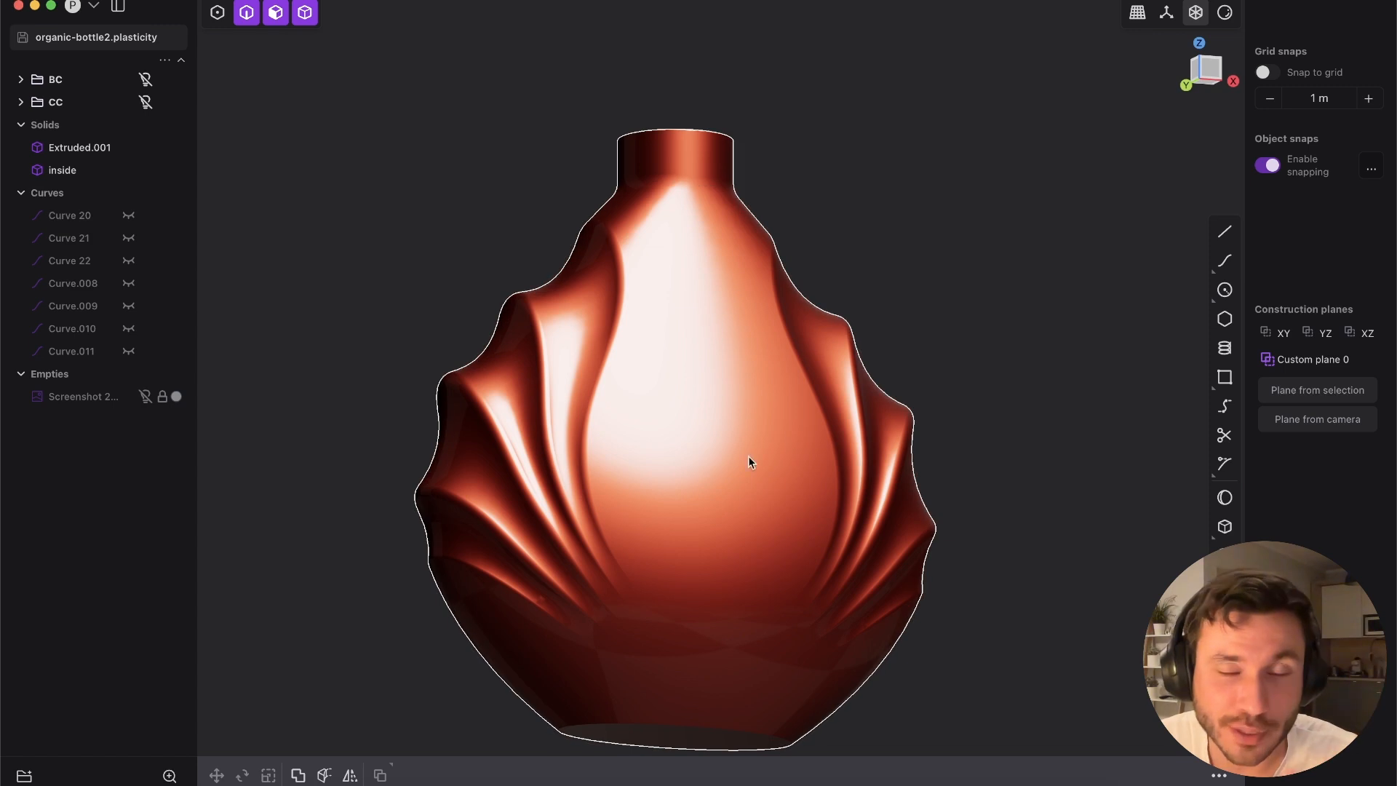
pyautogui.scroll(-3, 748, 387)
pyautogui.moveTo(718, 394)
pyautogui.mouseDown()
pyautogui.moveTo(748, 387)
pyautogui.moveTo(740, 400)
pyautogui.moveTo(720, 368)
pyautogui.mouseUp()
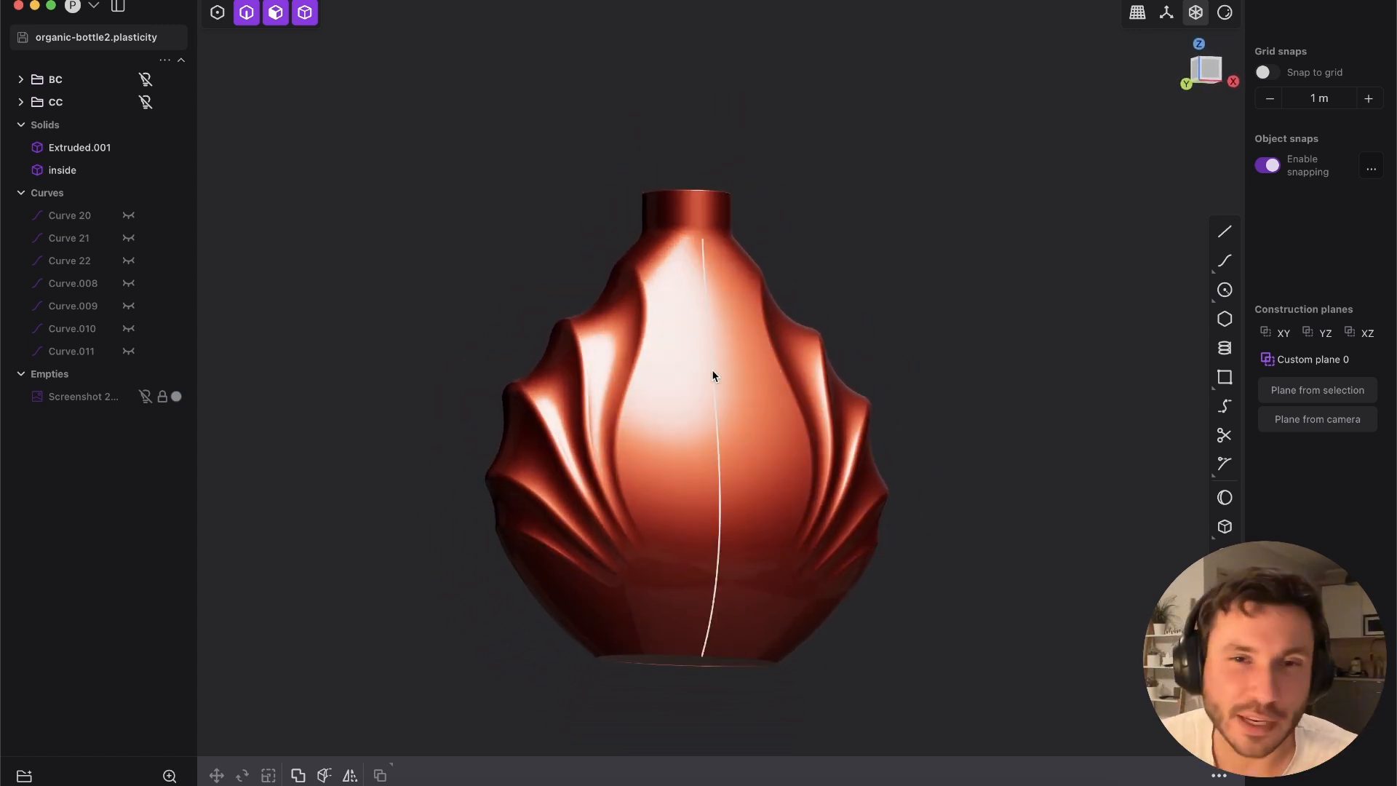
pyautogui.moveTo(630, 308); pyautogui.dragTo(830, 373)
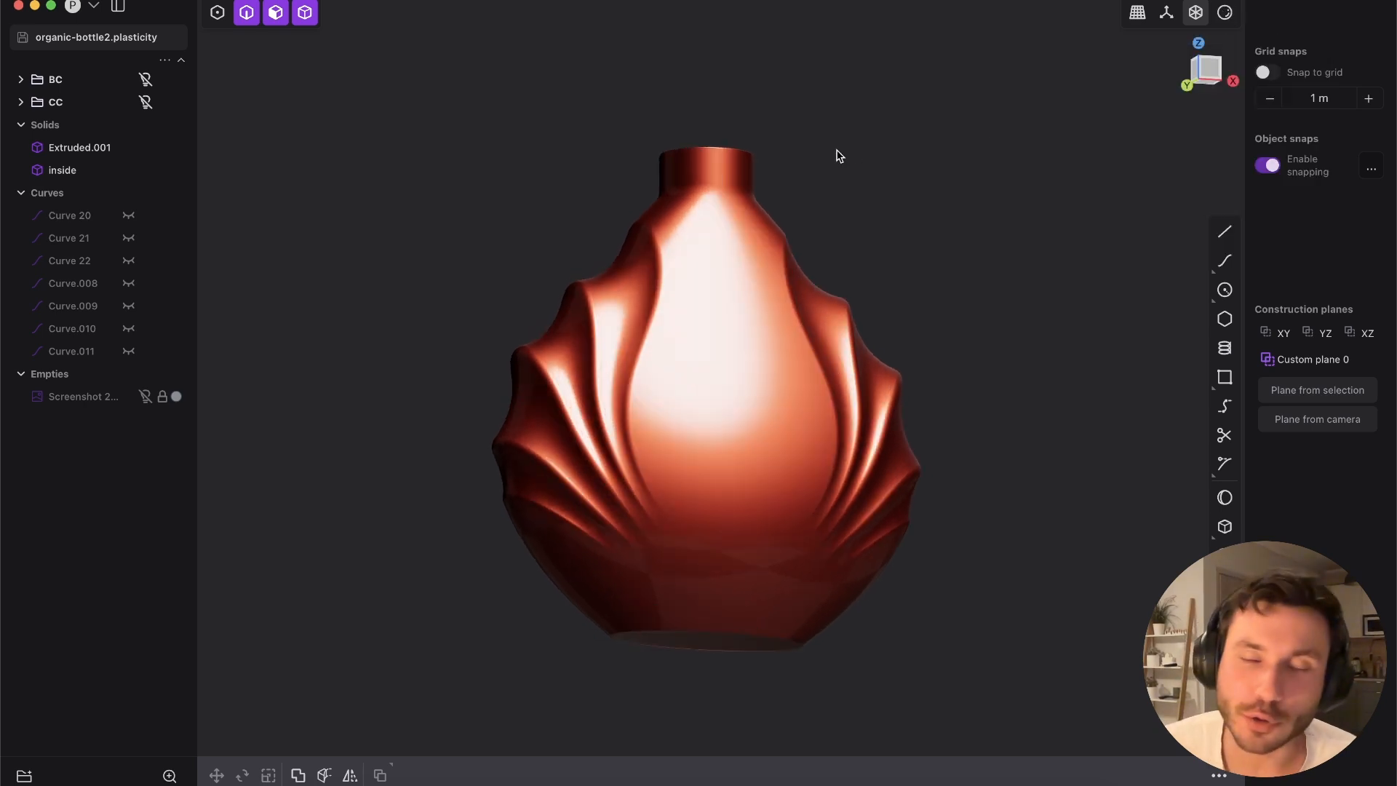
pyautogui.moveTo(653, 339); pyautogui.dragTo(703, 412)
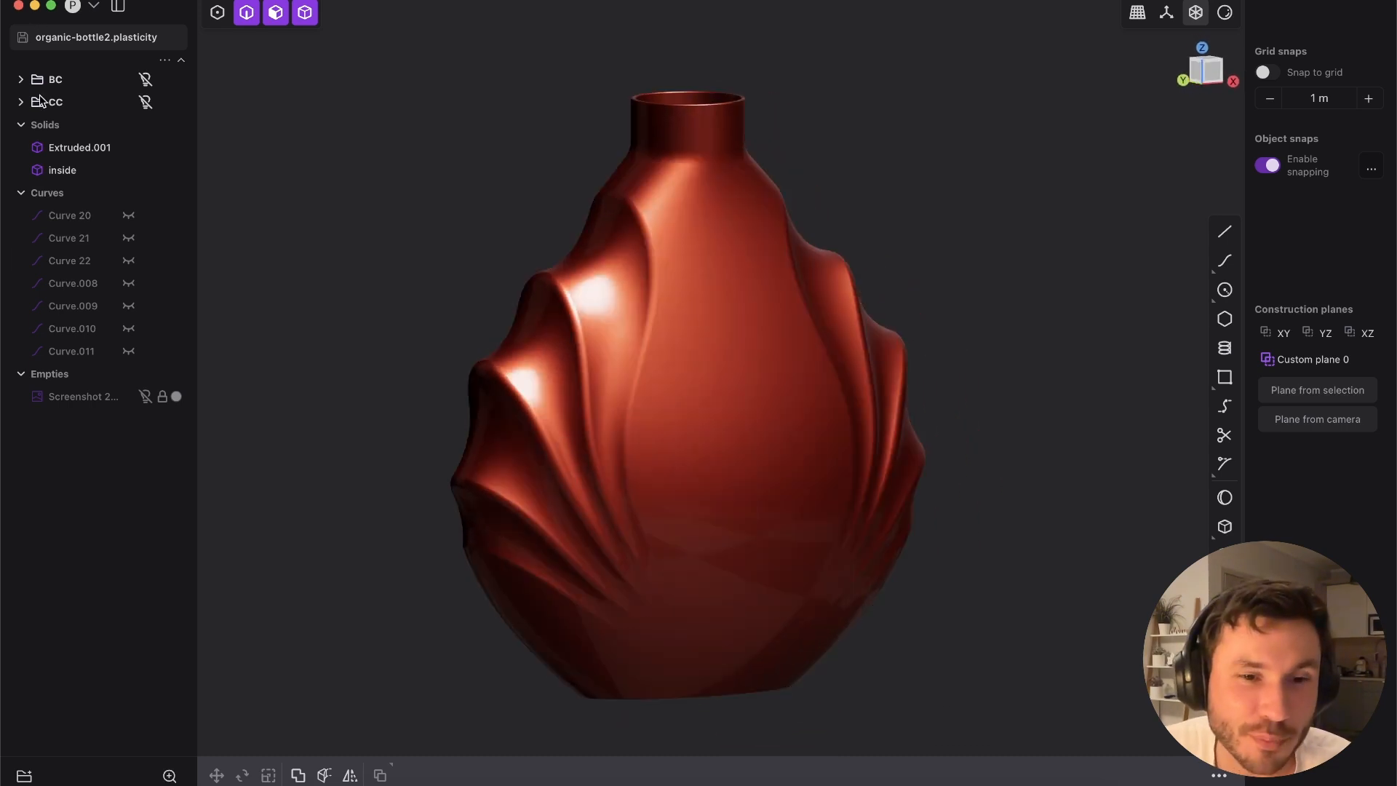
pyautogui.click(1228, 15)
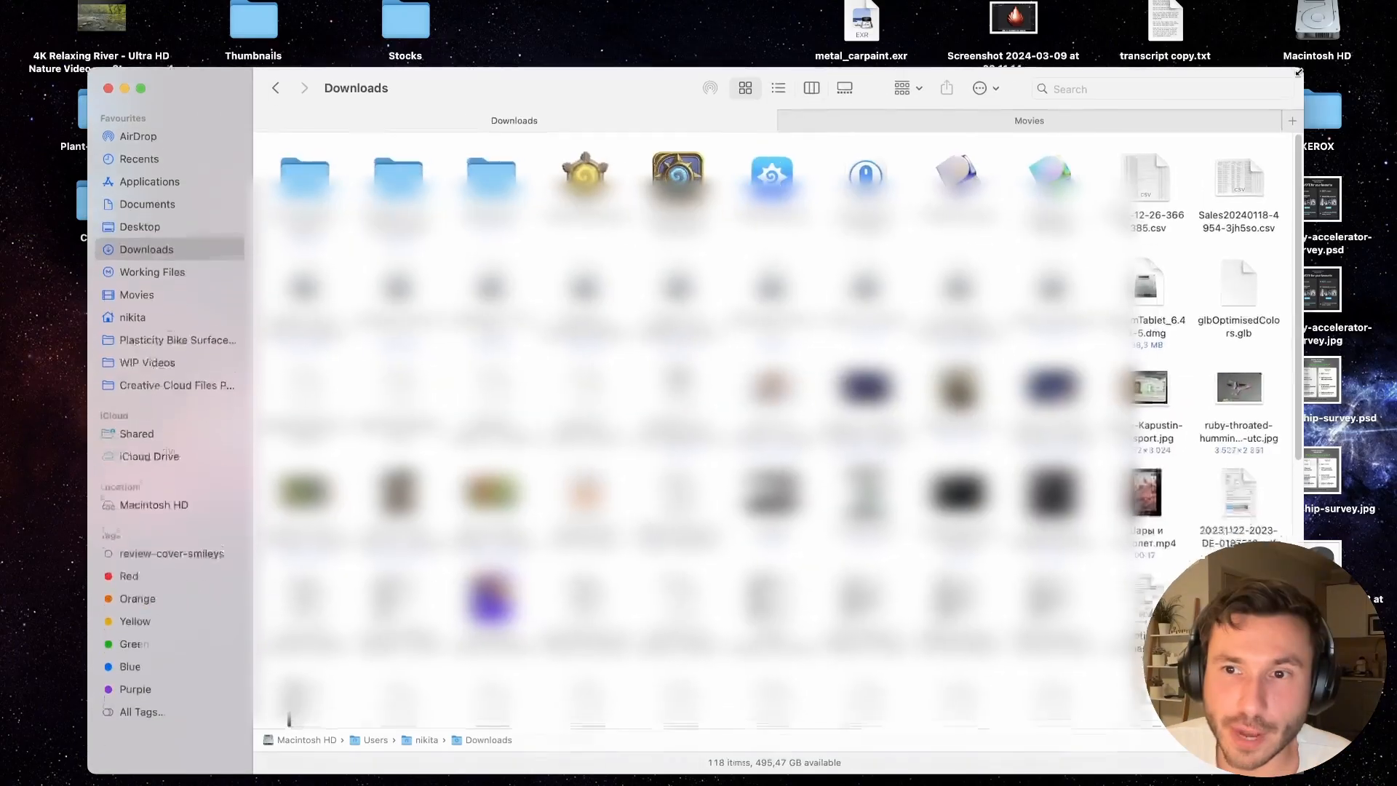
# - Enlarge the Finder window showing Downloads and show the package contents of plasticity-beta.app
pyautogui.moveTo(1310, 68); pyautogui.dragTo(1357, 16)
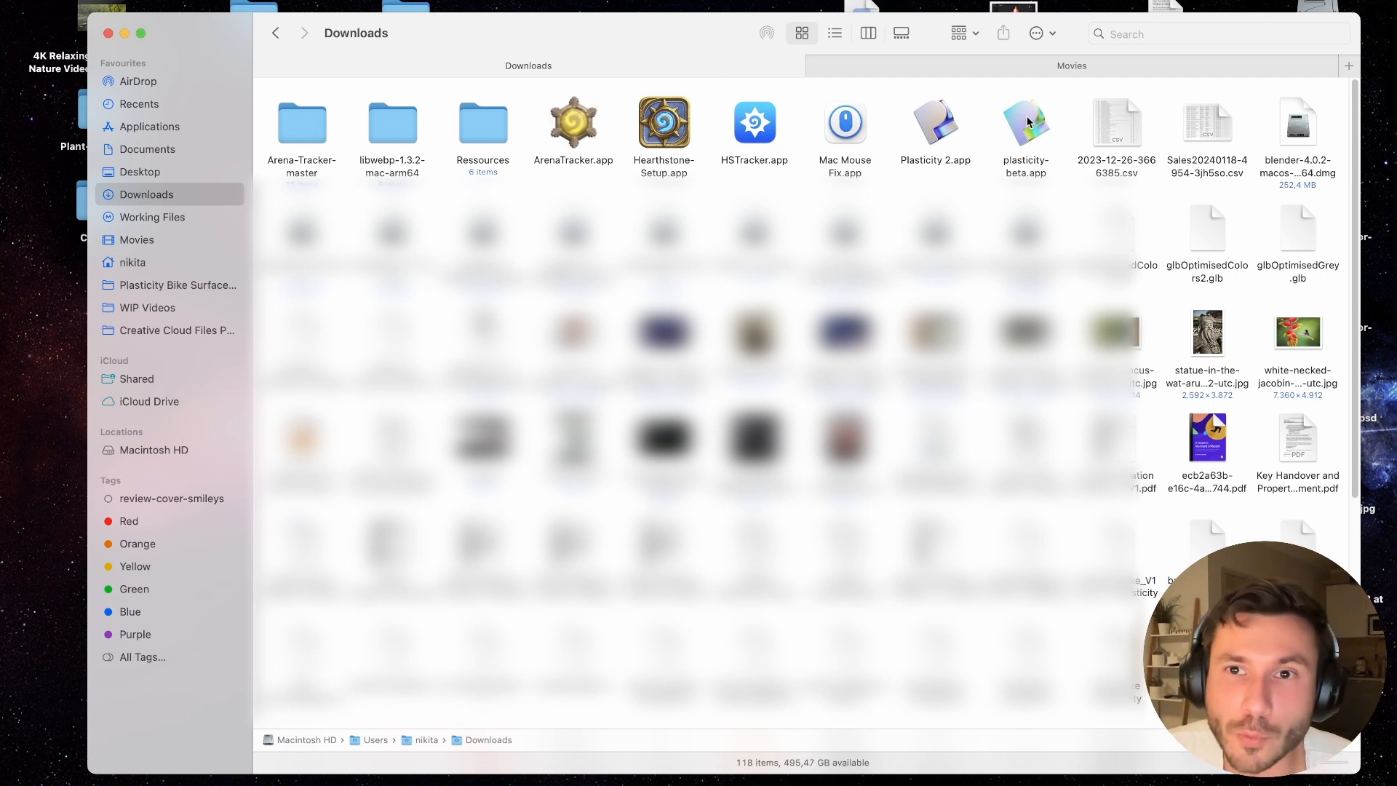
pyautogui.click(934, 127)
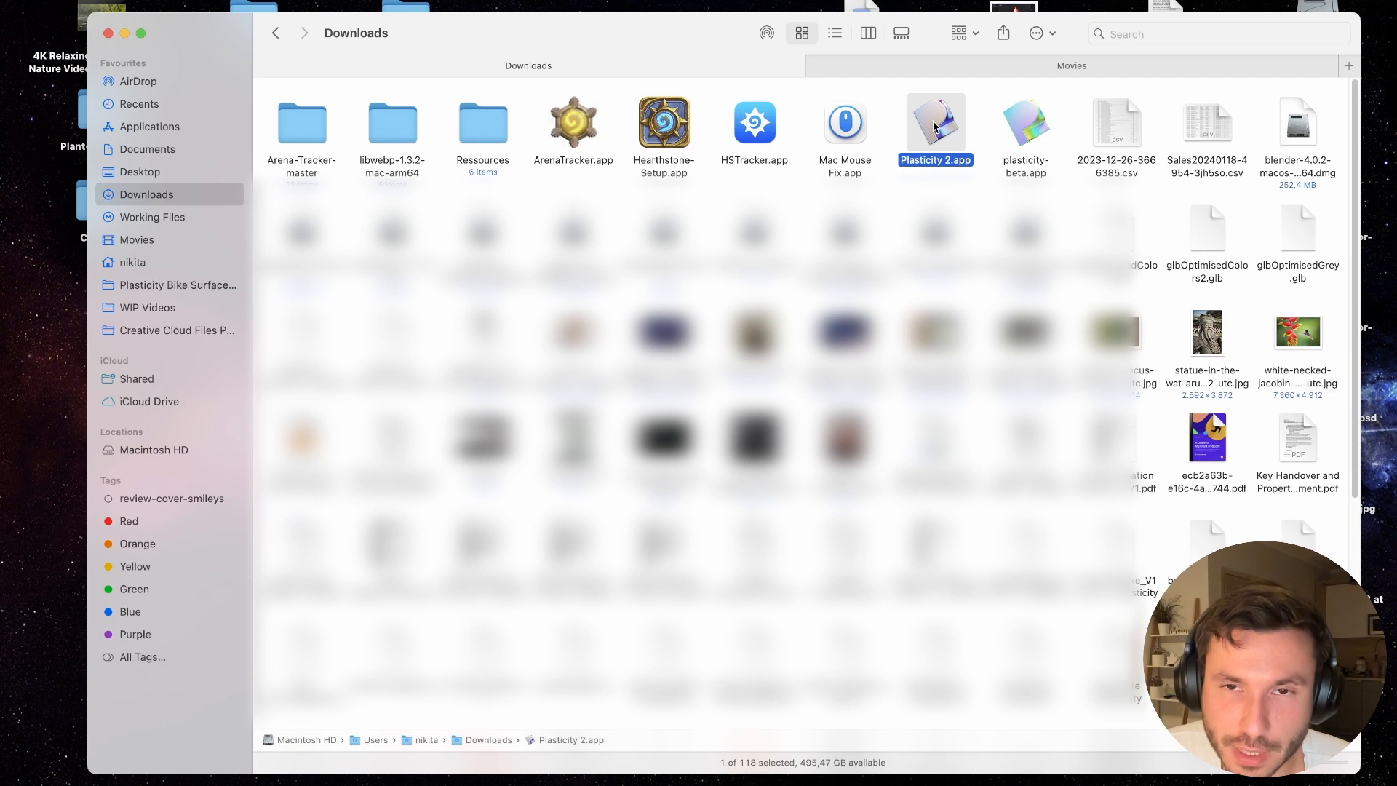
pyautogui.rightClick(1026, 131)
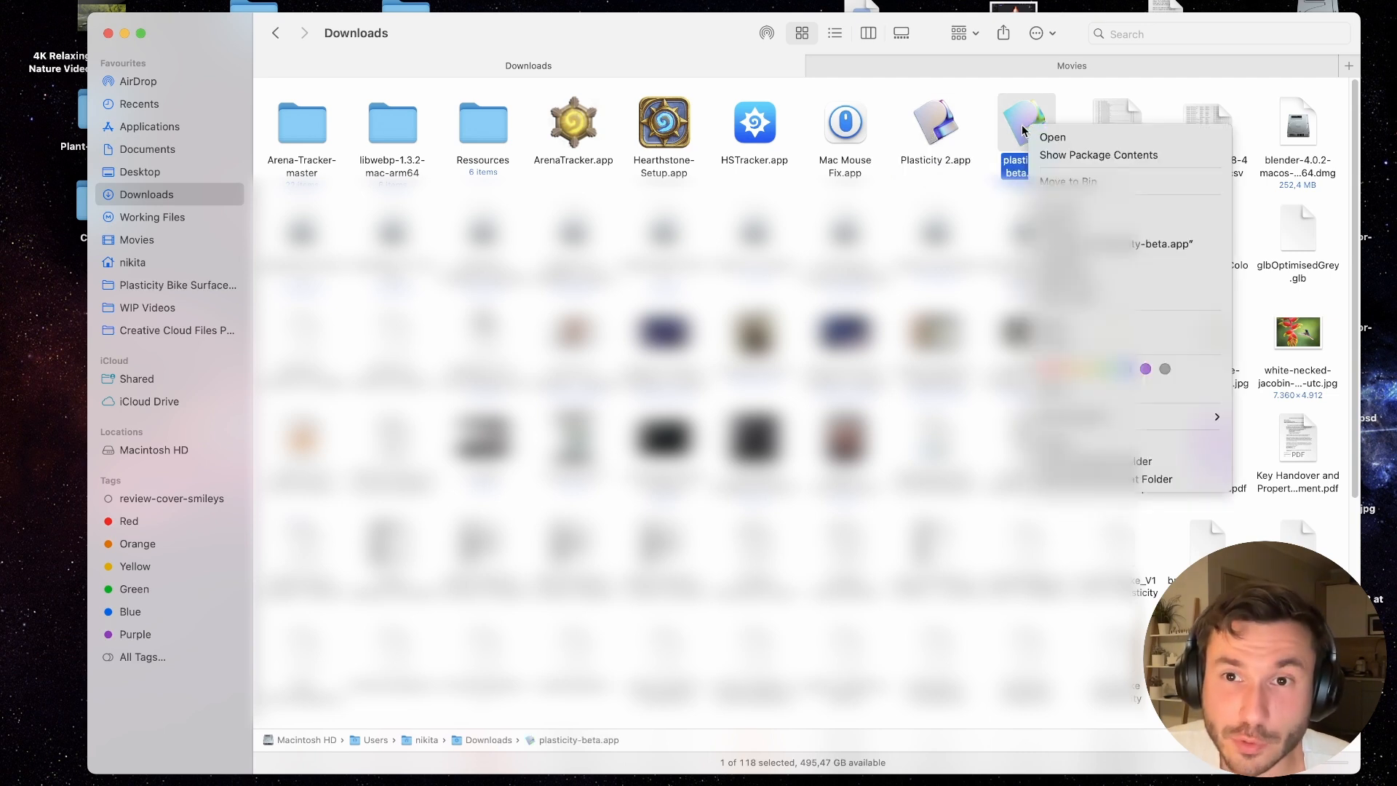
pyautogui.click(1064, 156)
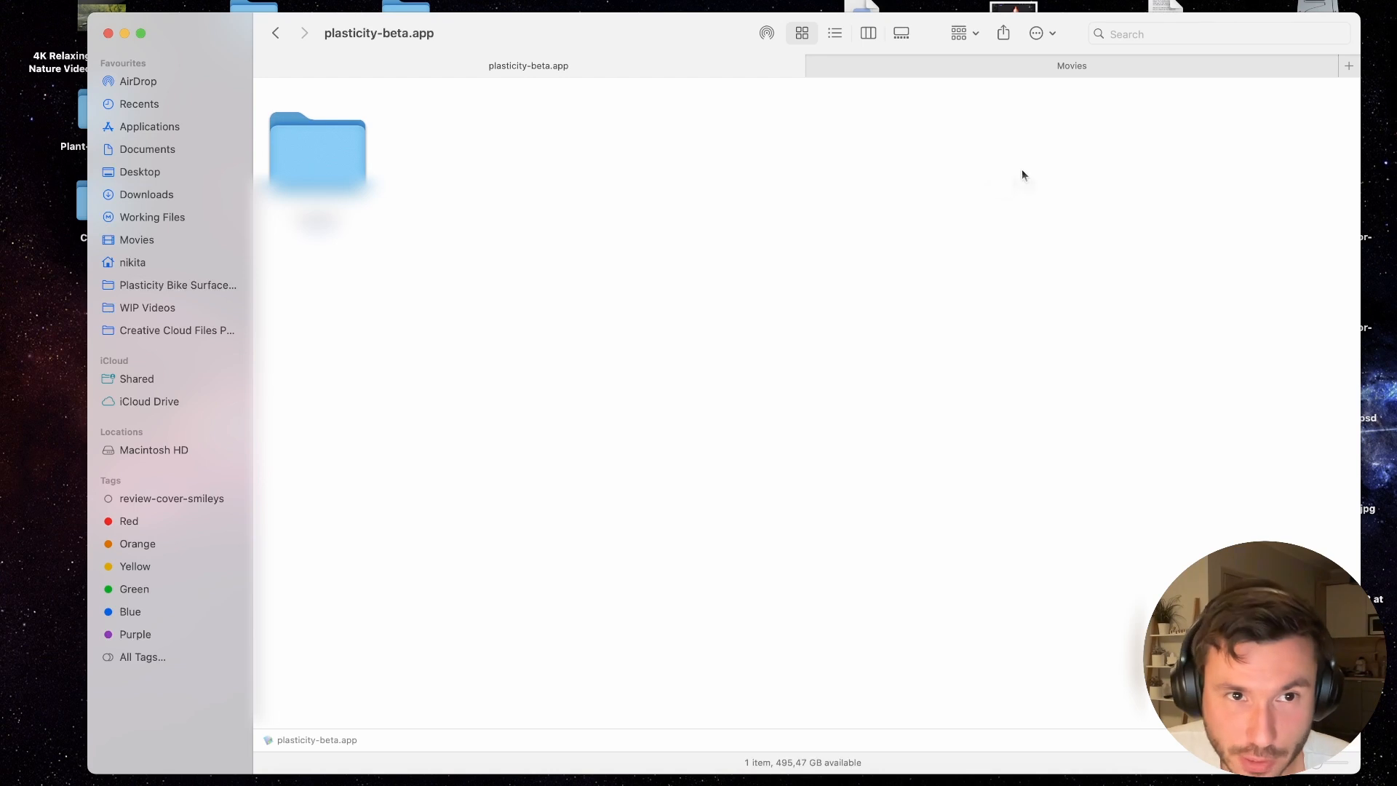
# - Go through Contents and Resources into the app folder and reveal its hidden files
pyautogui.doubleClick(325, 175)
pyautogui.doubleClick(573, 148)
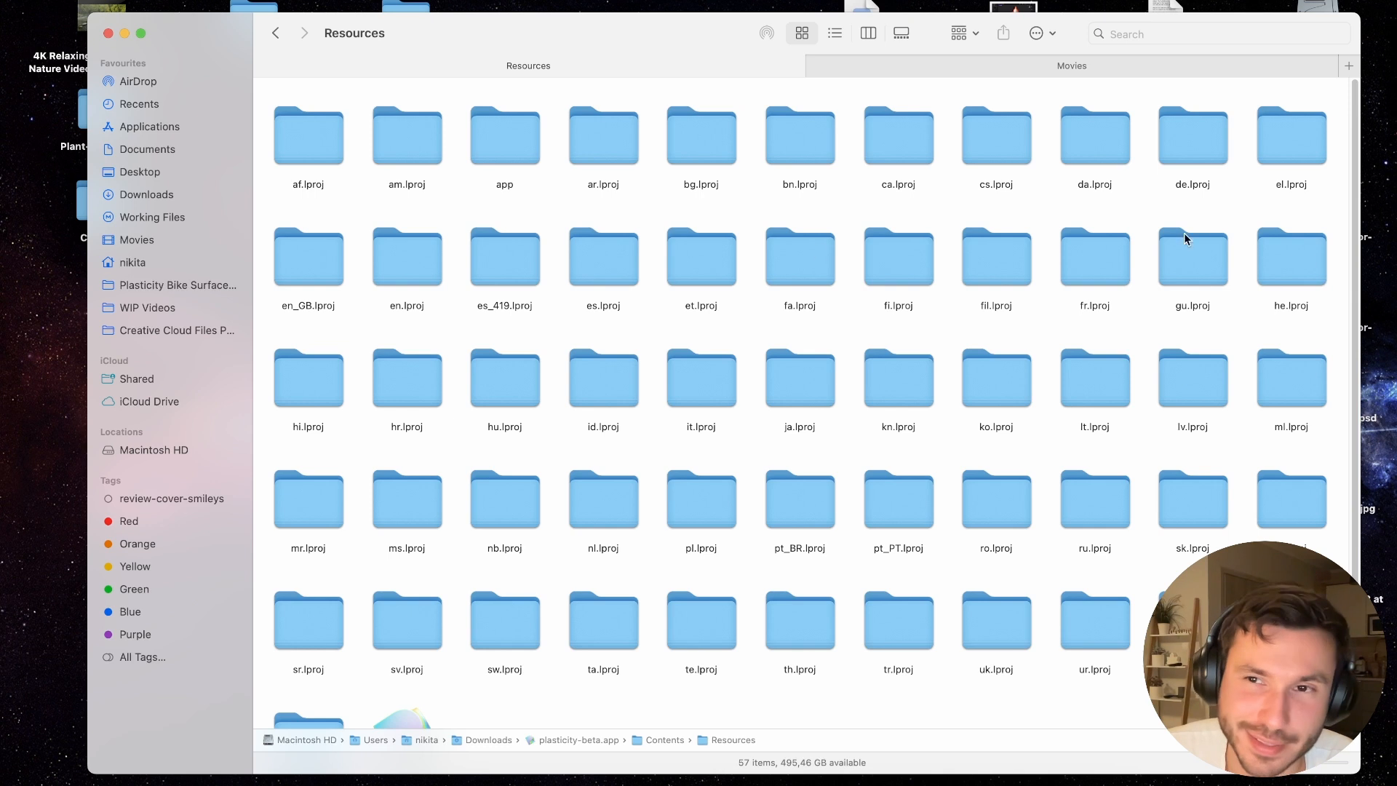
pyautogui.doubleClick(495, 162)
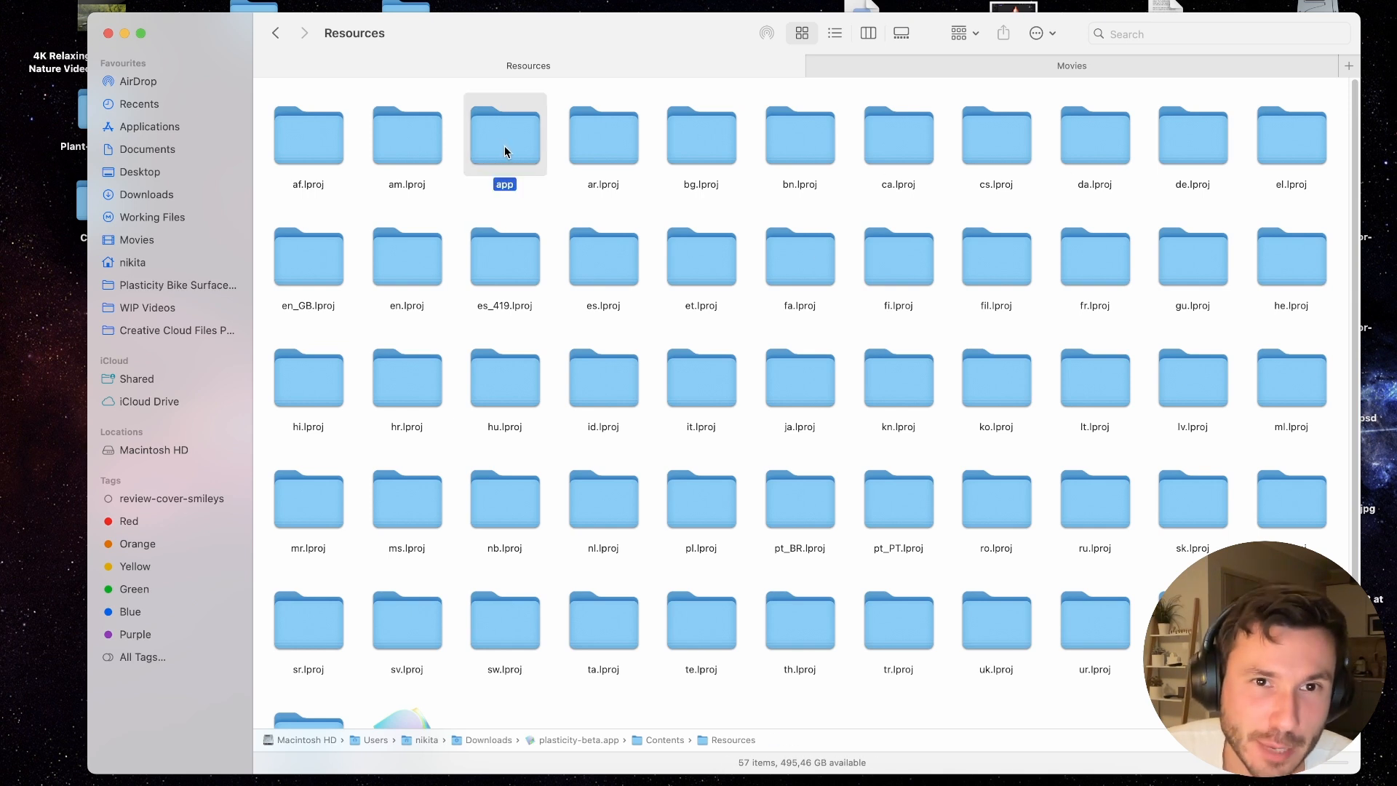
pyautogui.press('super+shift+period')
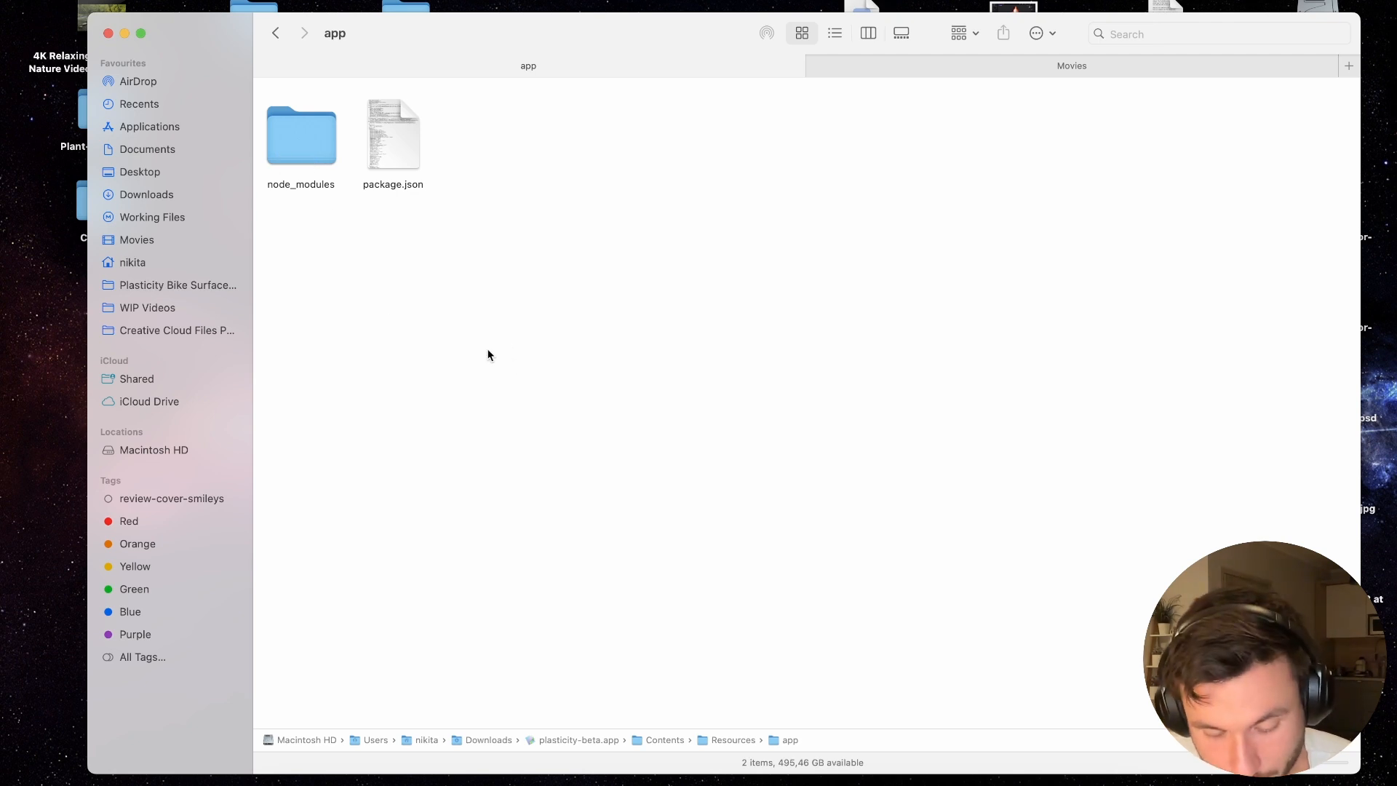
pyautogui.press('super+shift+period')
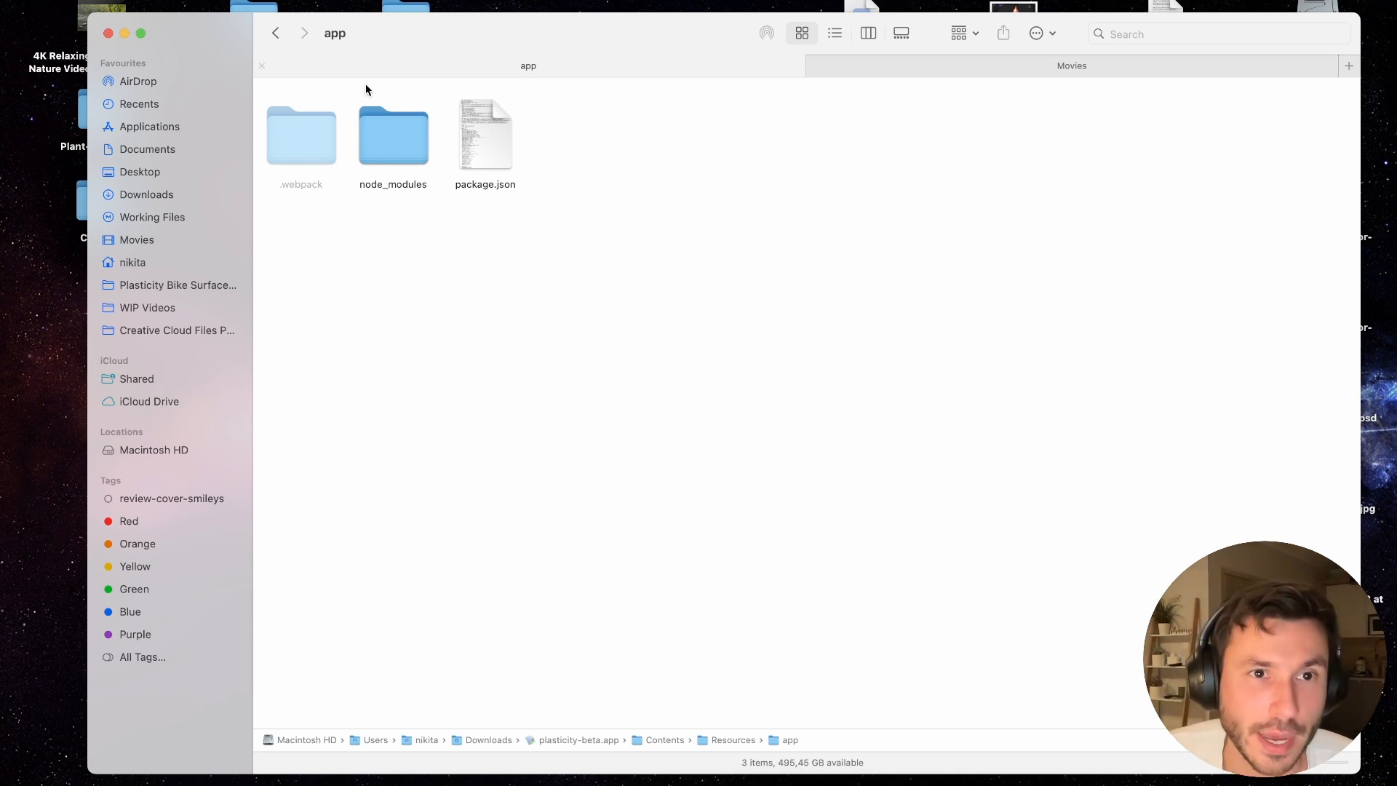
# - Open the img folder inside the renderer folder of .webpack
pyautogui.doubleClick(315, 147)
pyautogui.doubleClick(404, 159)
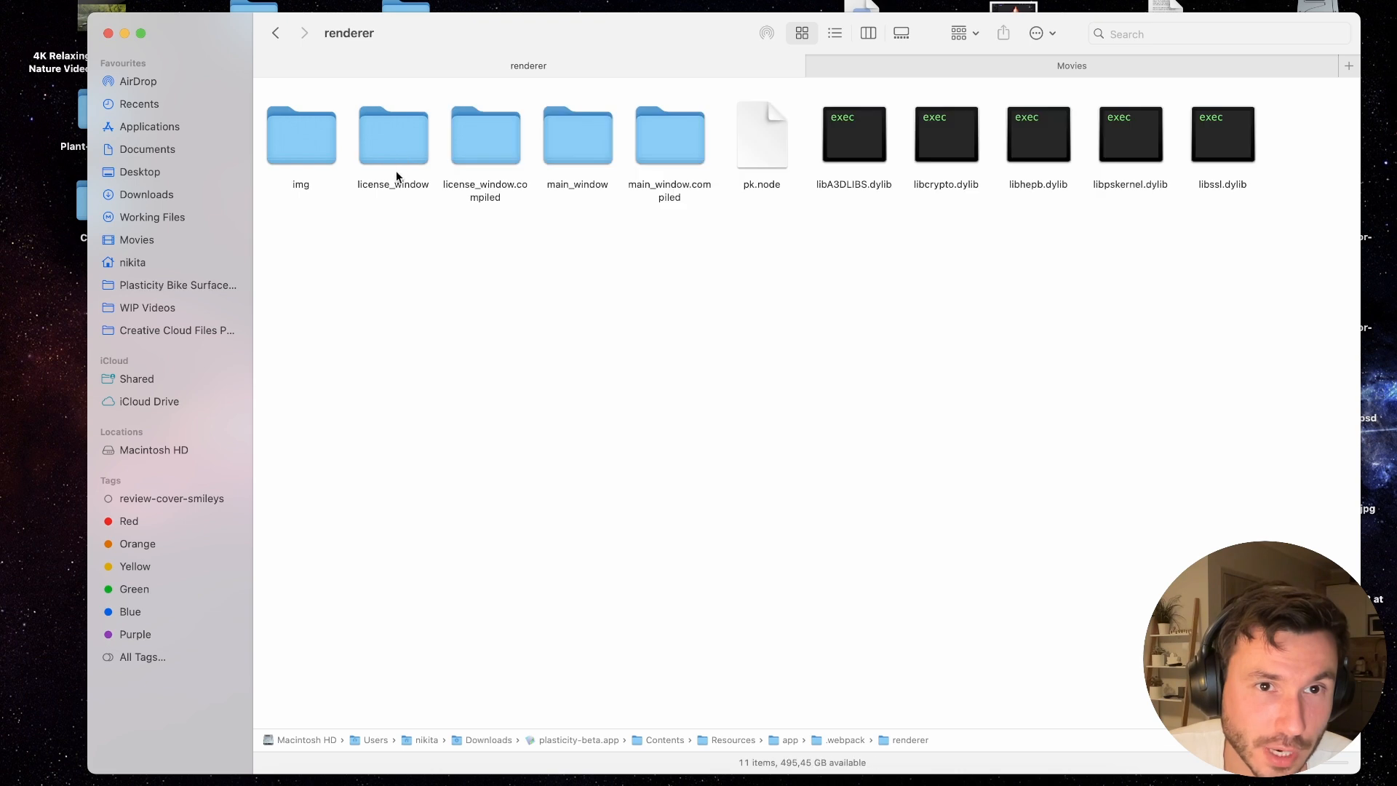
pyautogui.doubleClick(311, 135)
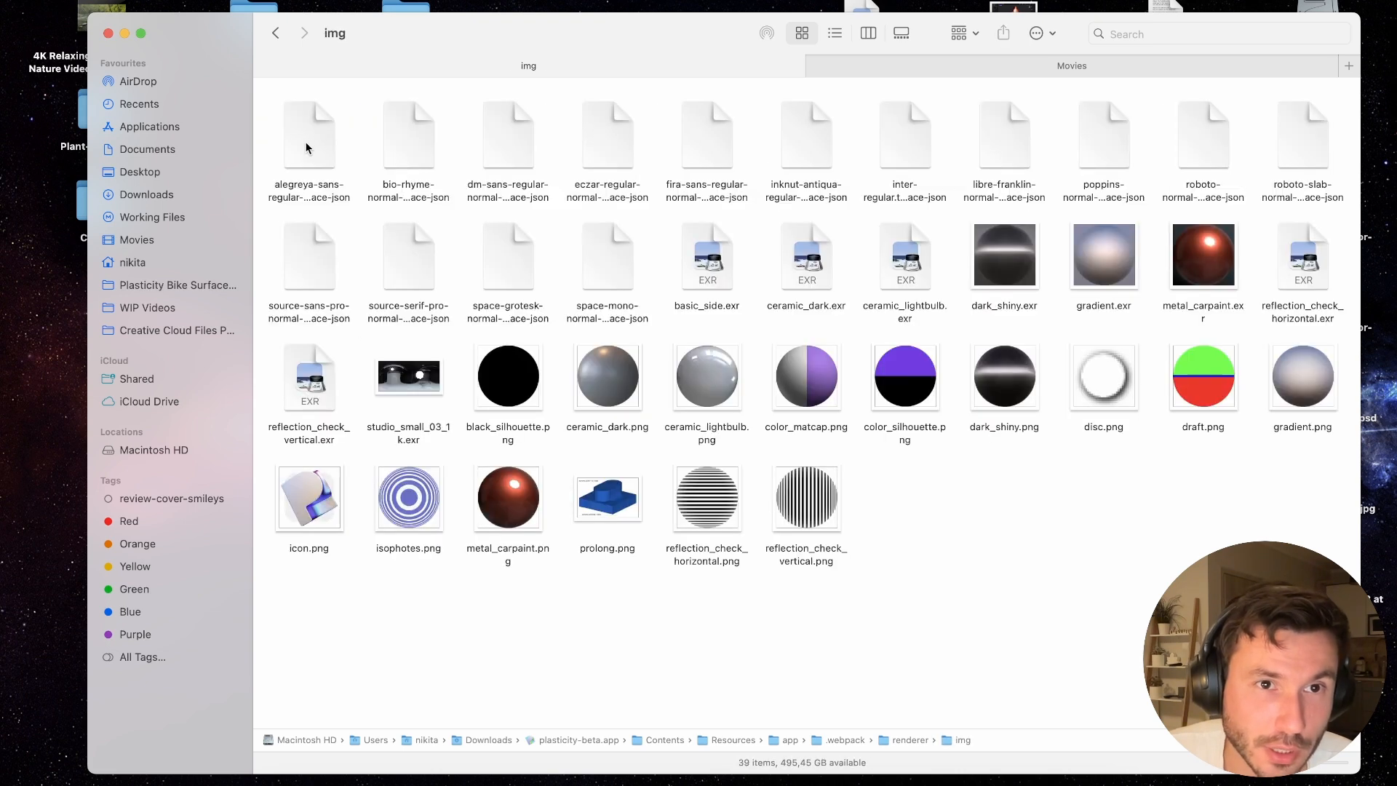
pyautogui.click(276, 33)
pyautogui.doubleClick(311, 145)
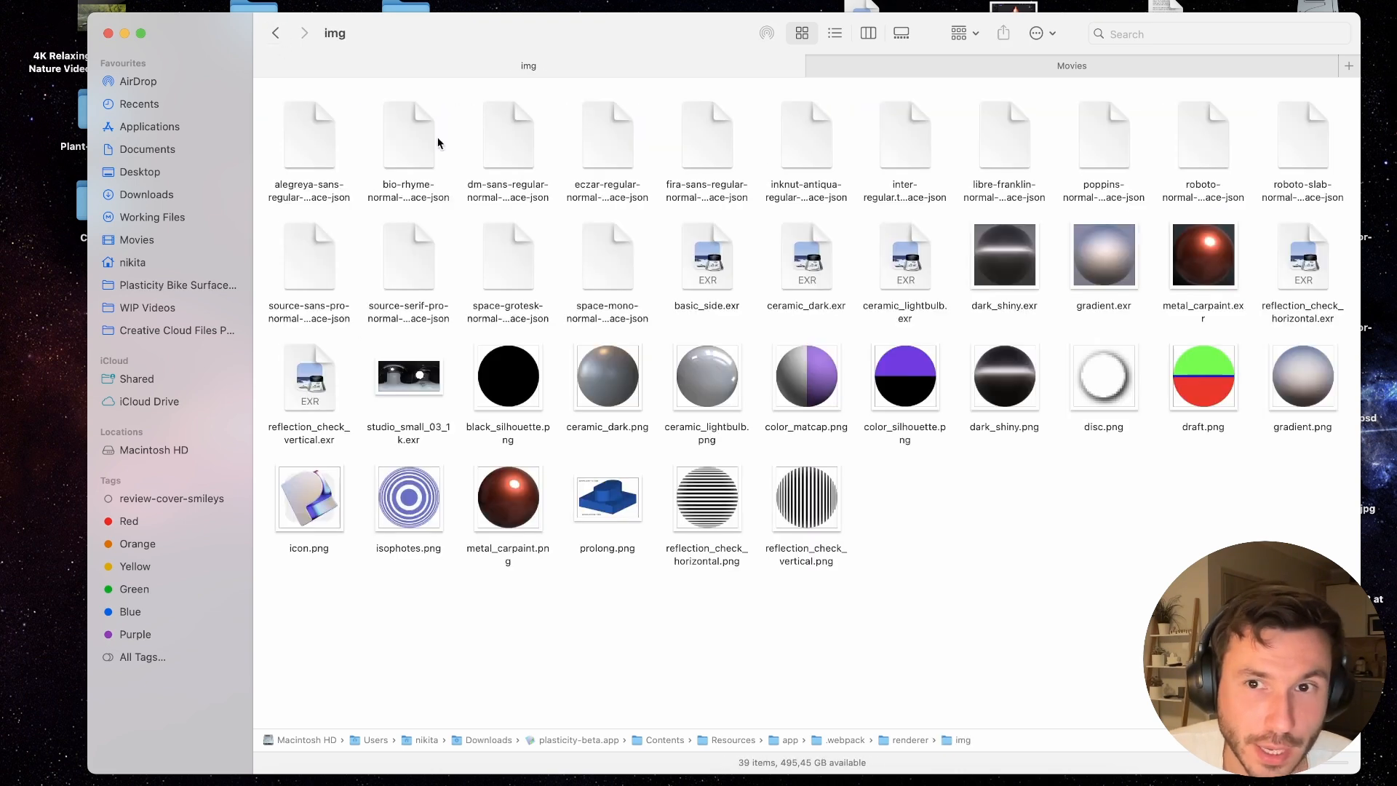
# - Locate the metal_carpaint.png and metal_carpaint.exr files in the img folder
pyautogui.moveTo(1264, 642); pyautogui.dragTo(328, 112)
pyautogui.click(927, 511)
pyautogui.click(517, 530)
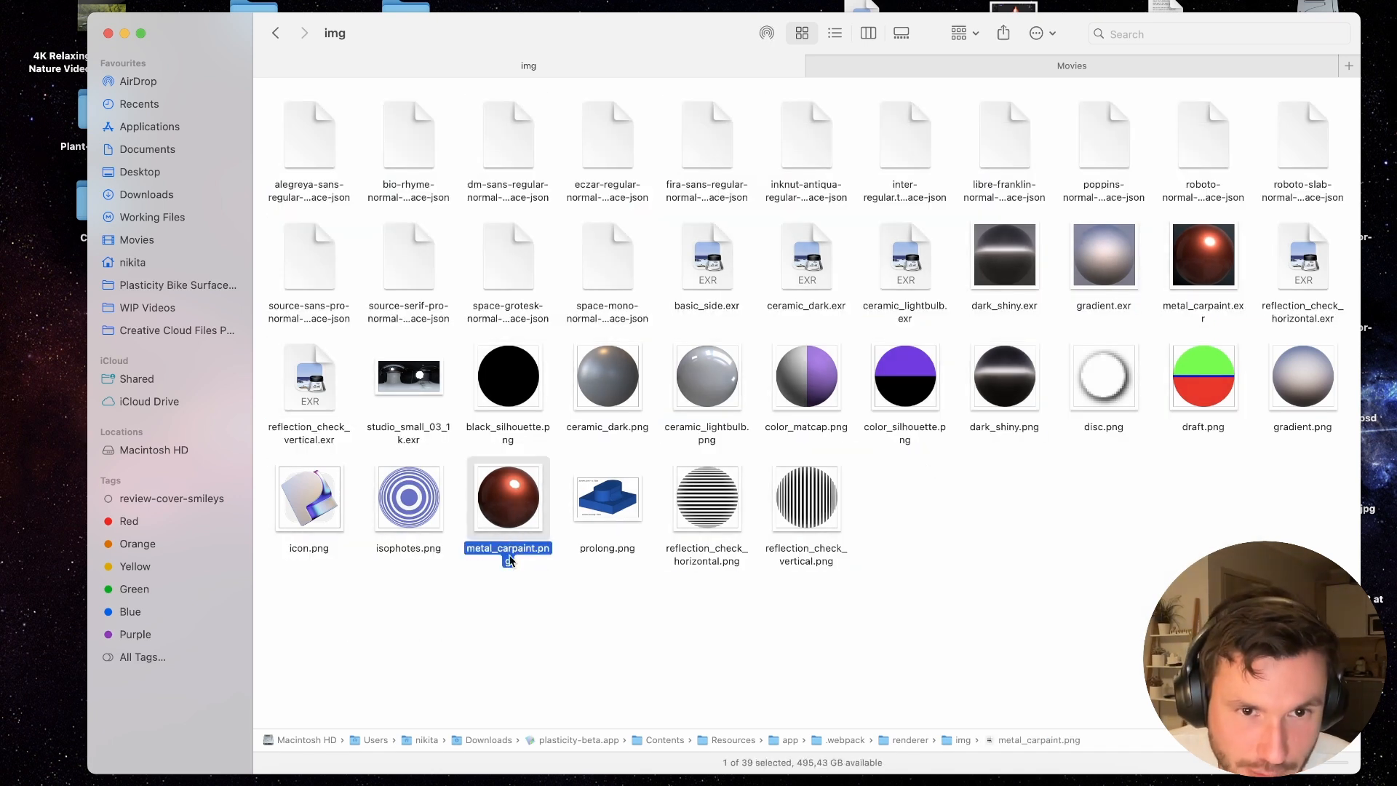
pyautogui.click(1201, 312)
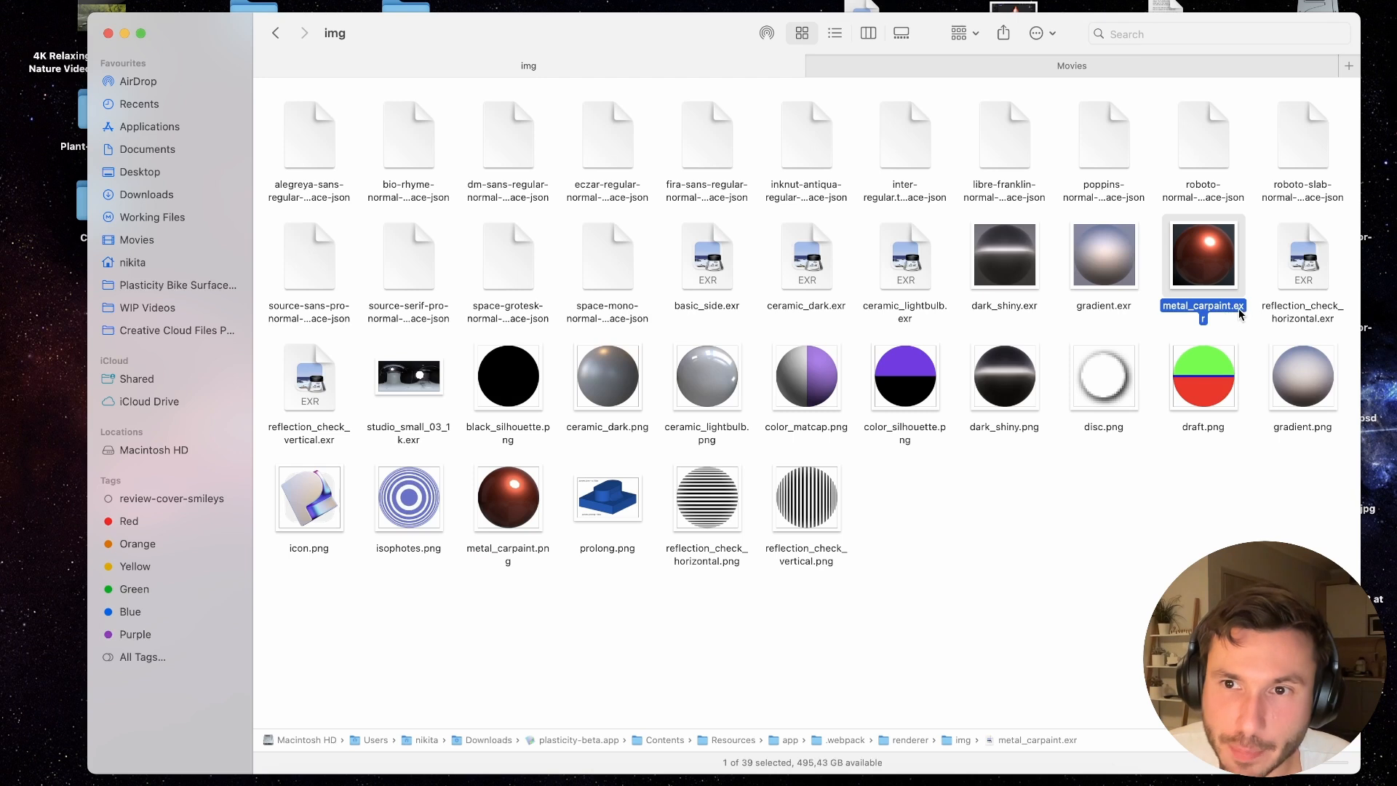
# - Switch to Plasticity and compare its matcap thumbnails with the metal_carpaint.png preview in Finder's img folder
pyautogui.click(580, 783)
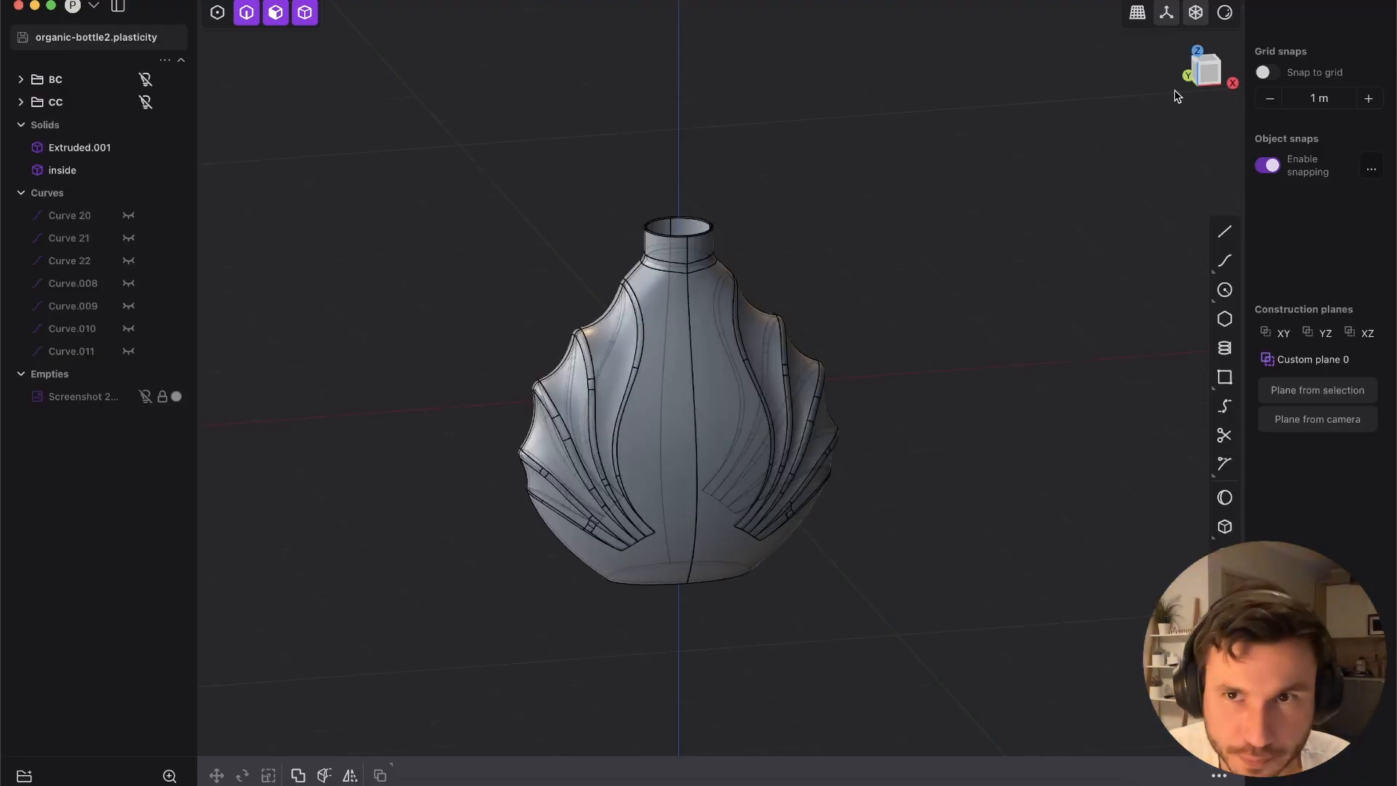
pyautogui.click(1224, 13)
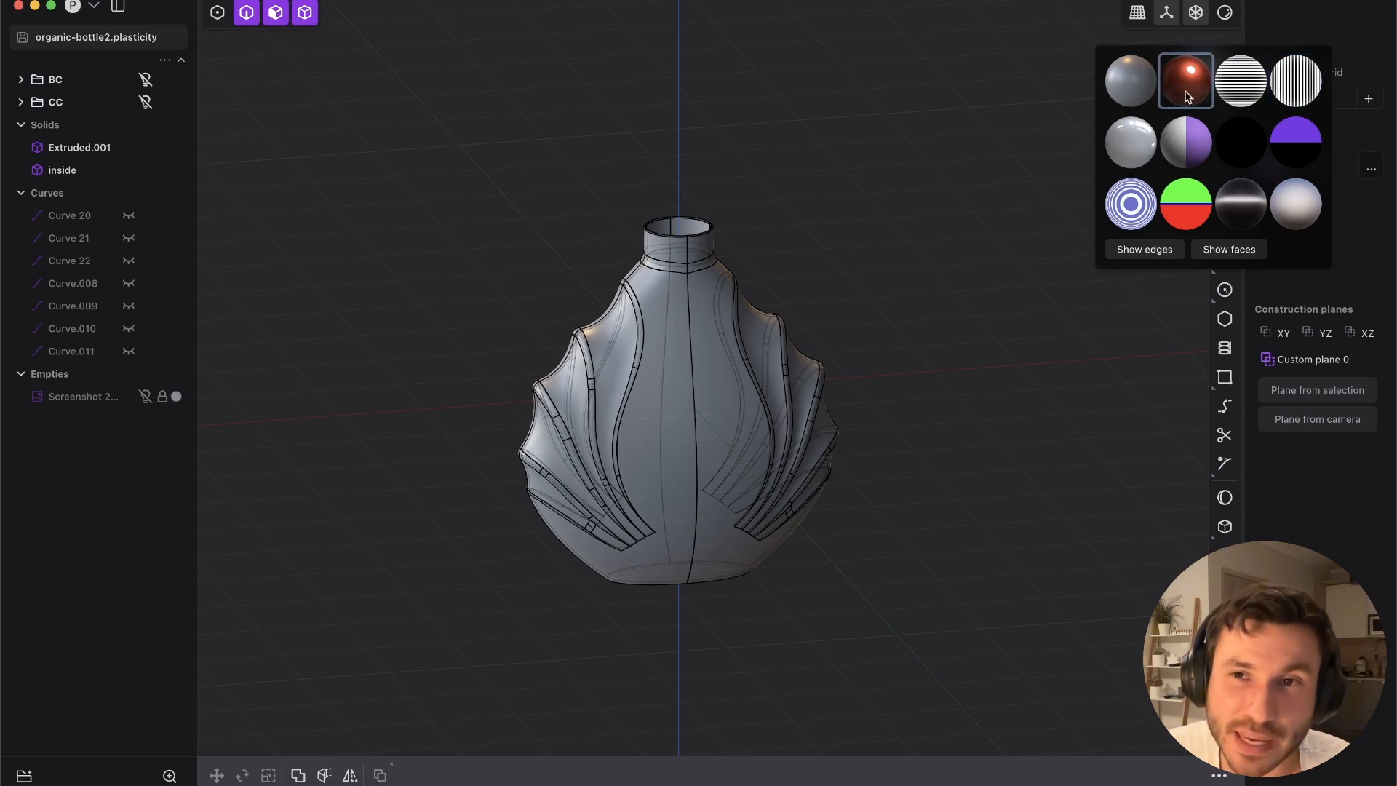
pyautogui.press('super+Tab')
pyautogui.click(497, 636)
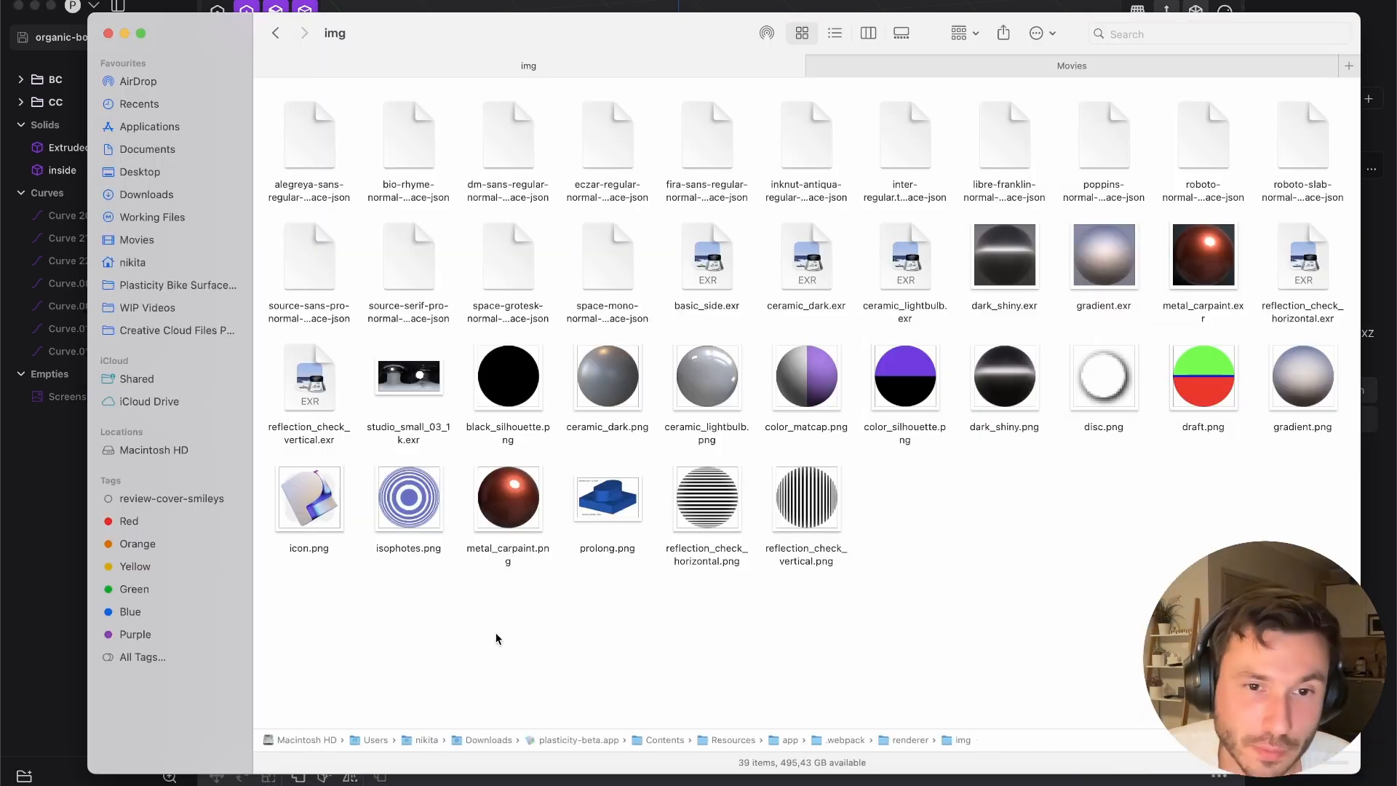
pyautogui.click(514, 522)
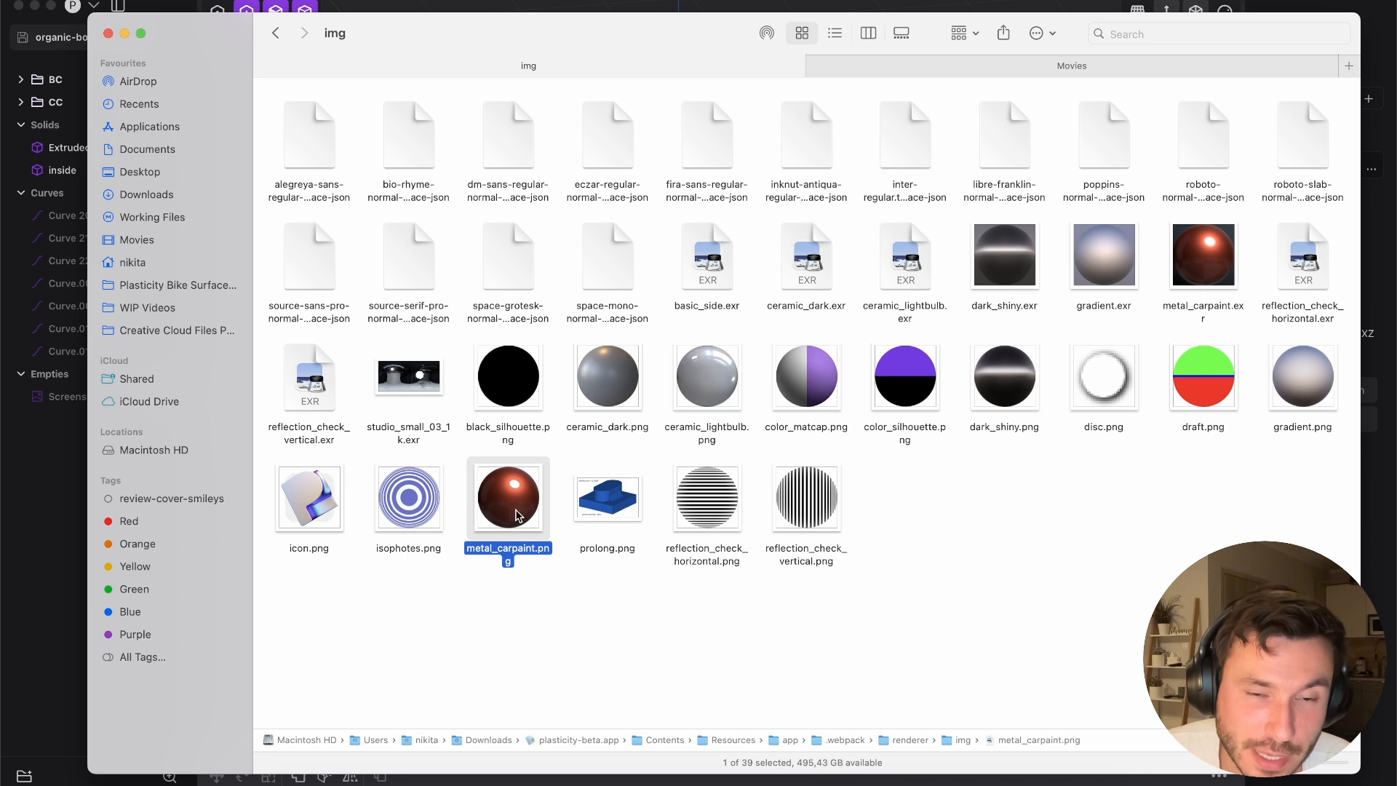
pyautogui.press('super+Tab')
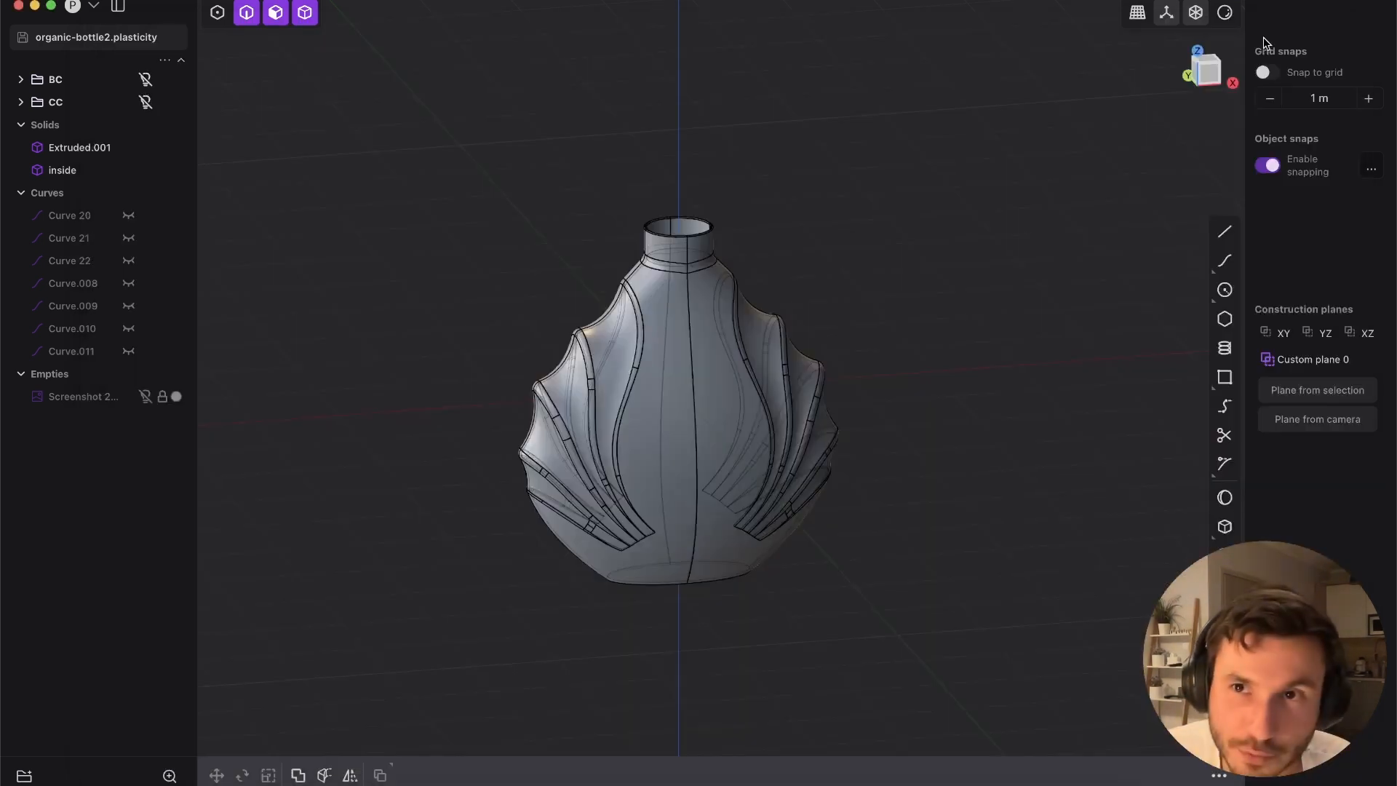
pyautogui.click(1225, 17)
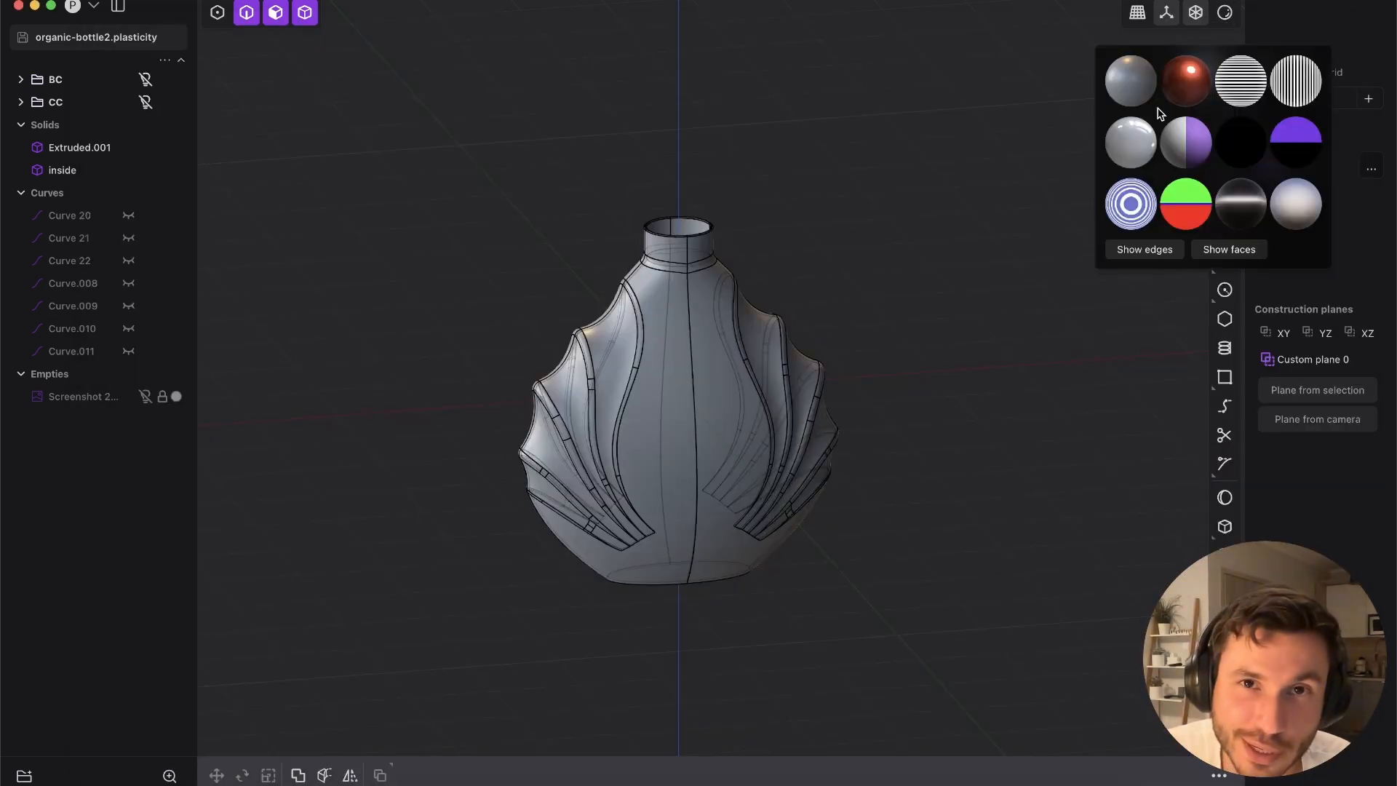
pyautogui.moveTo(727, 262); pyautogui.dragTo(769, 218)
# - Switch back to Finder, copy metal_carpaint.exr and create a folder named OG inside the img folder
pyautogui.press('super+Tab')
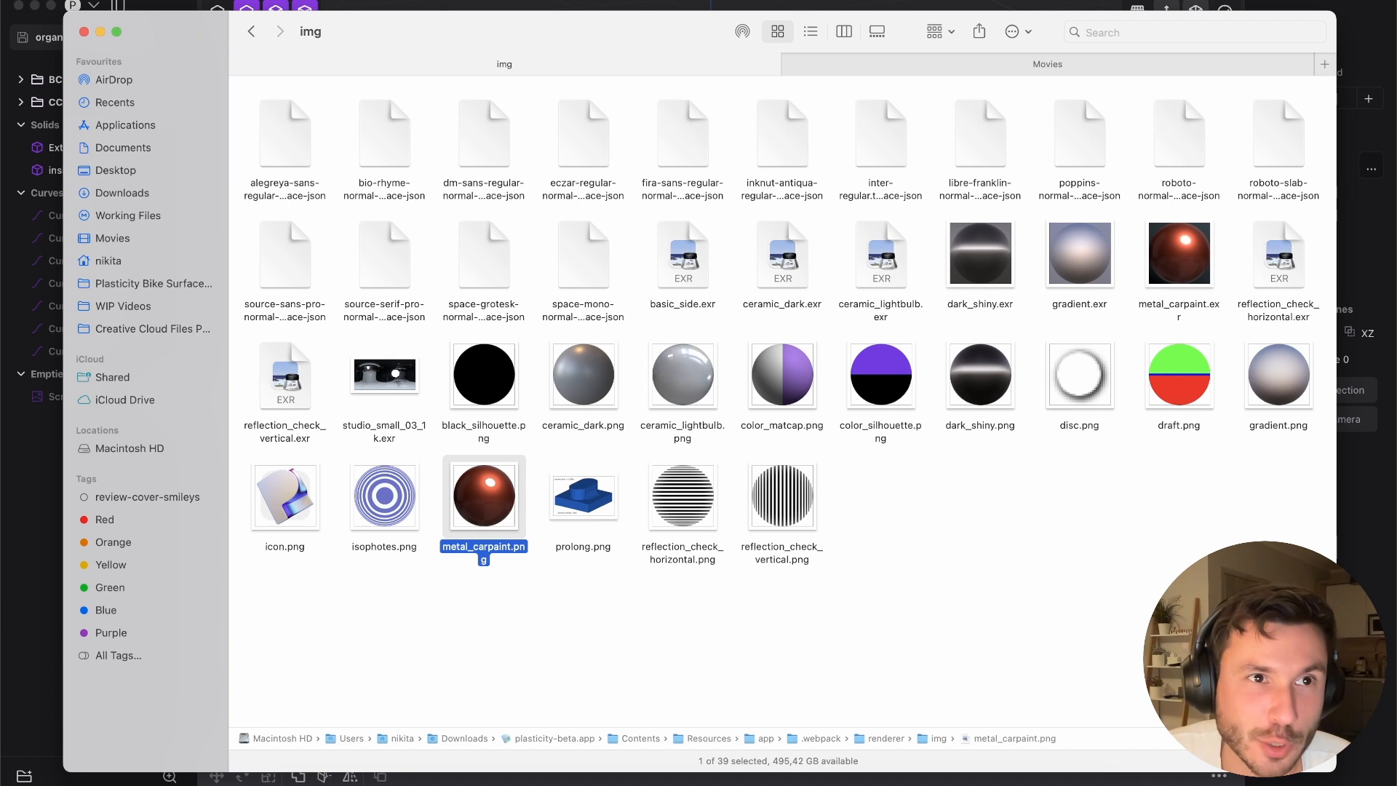
pyautogui.click(34, 7)
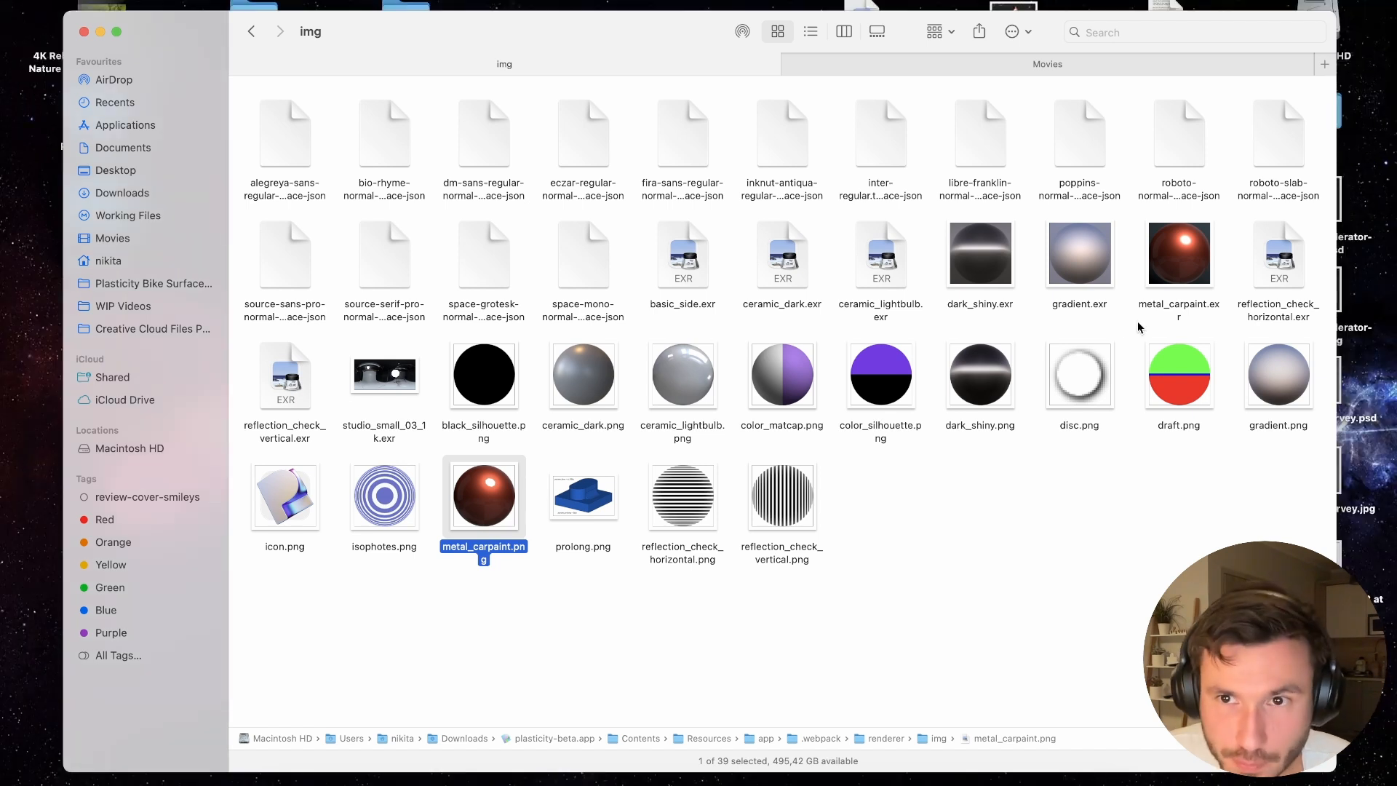
pyautogui.click(1180, 311)
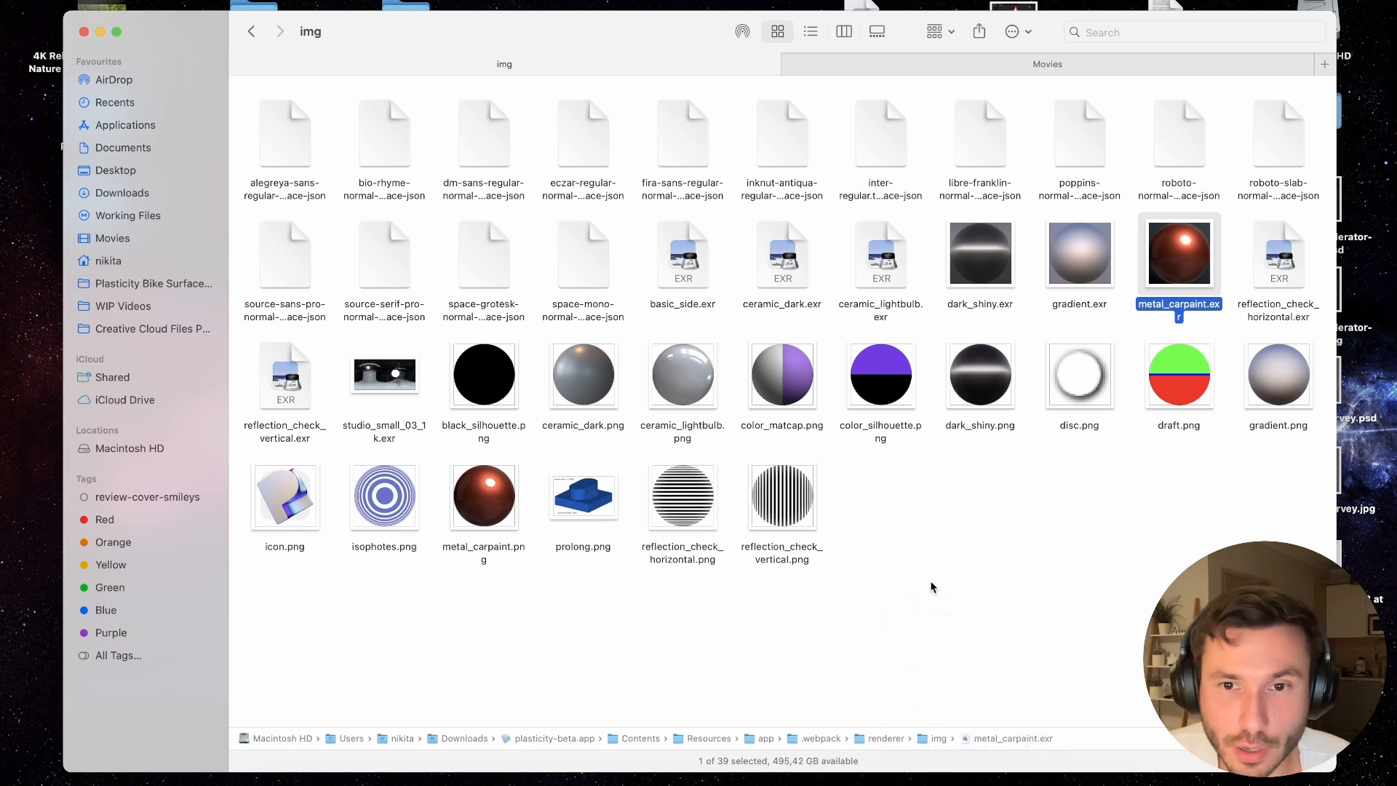
pyautogui.rightClick(918, 583)
pyautogui.click(939, 594)
pyautogui.write('OG')
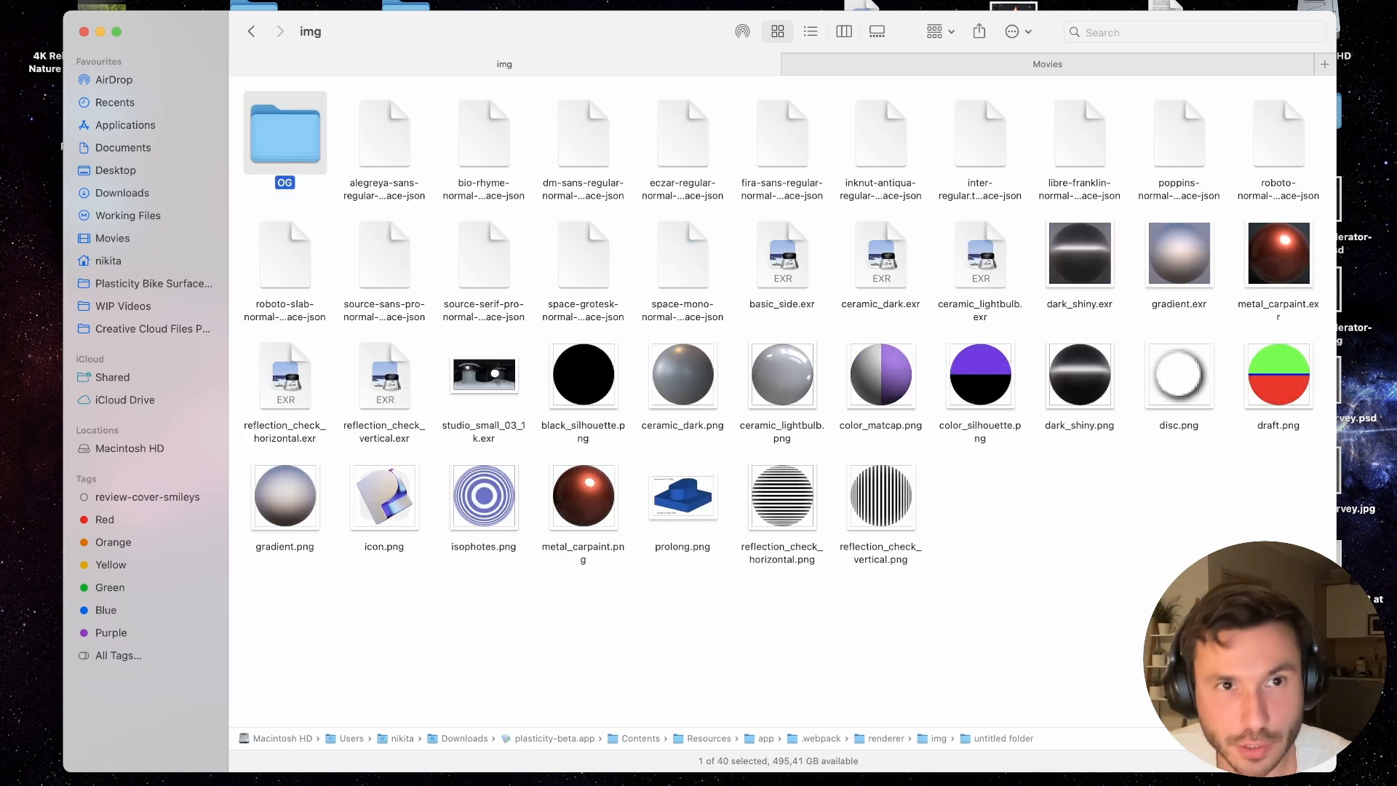
pyautogui.press('Return')
# - Paste a backup copy of metal_carpaint.exr into the OG folder
pyautogui.click(1277, 271)
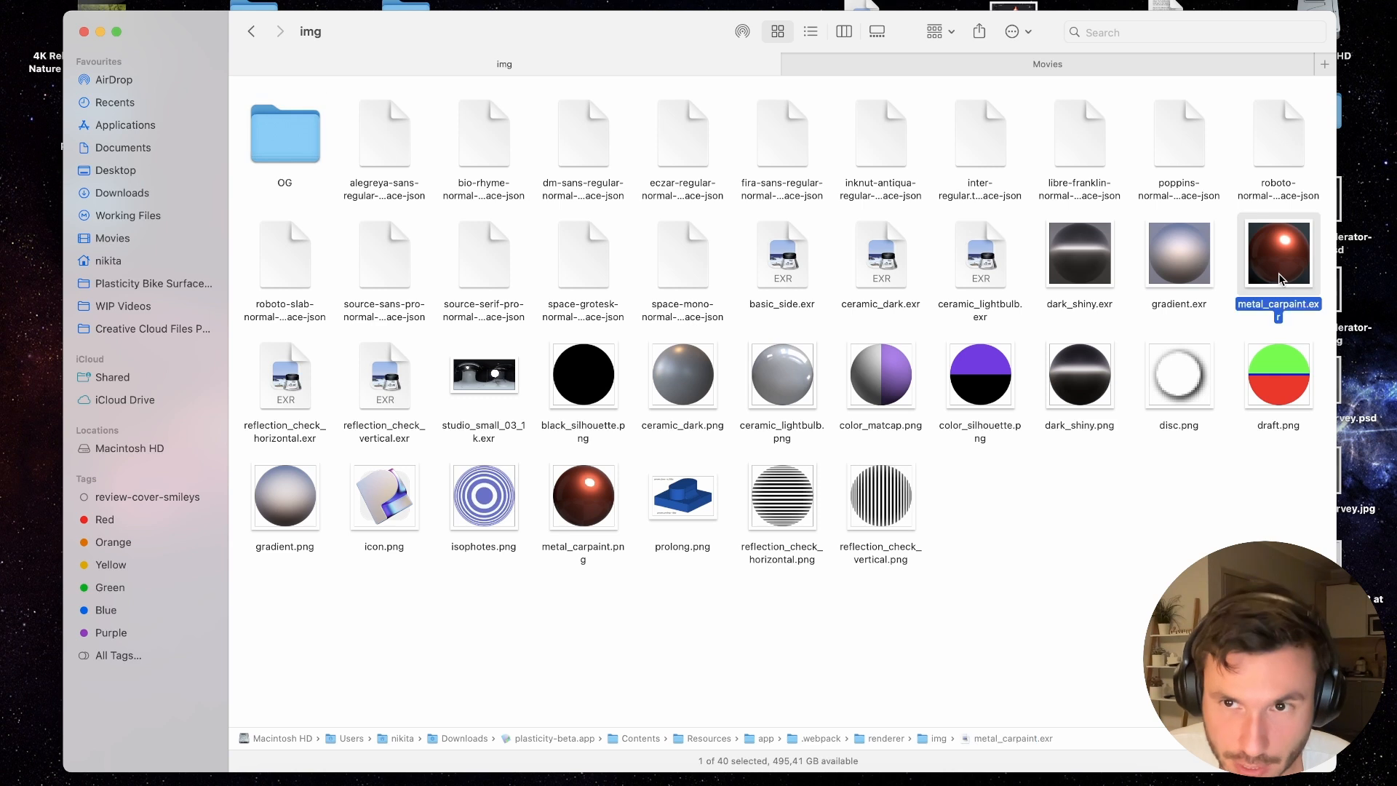
pyautogui.doubleClick(278, 125)
pyautogui.press('super+v')
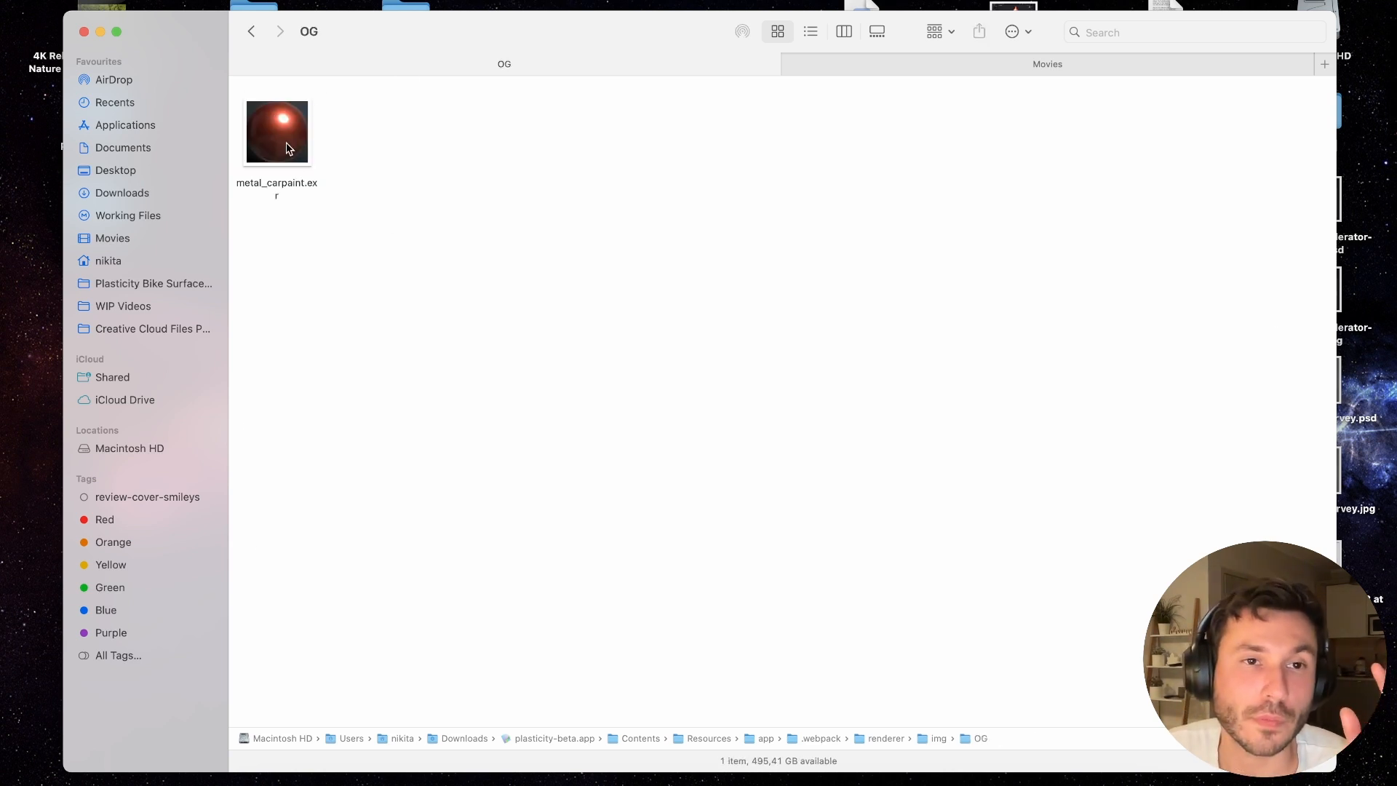
# - Return to the img folder and remove metal_carpaint.exr from it
pyautogui.click(252, 35)
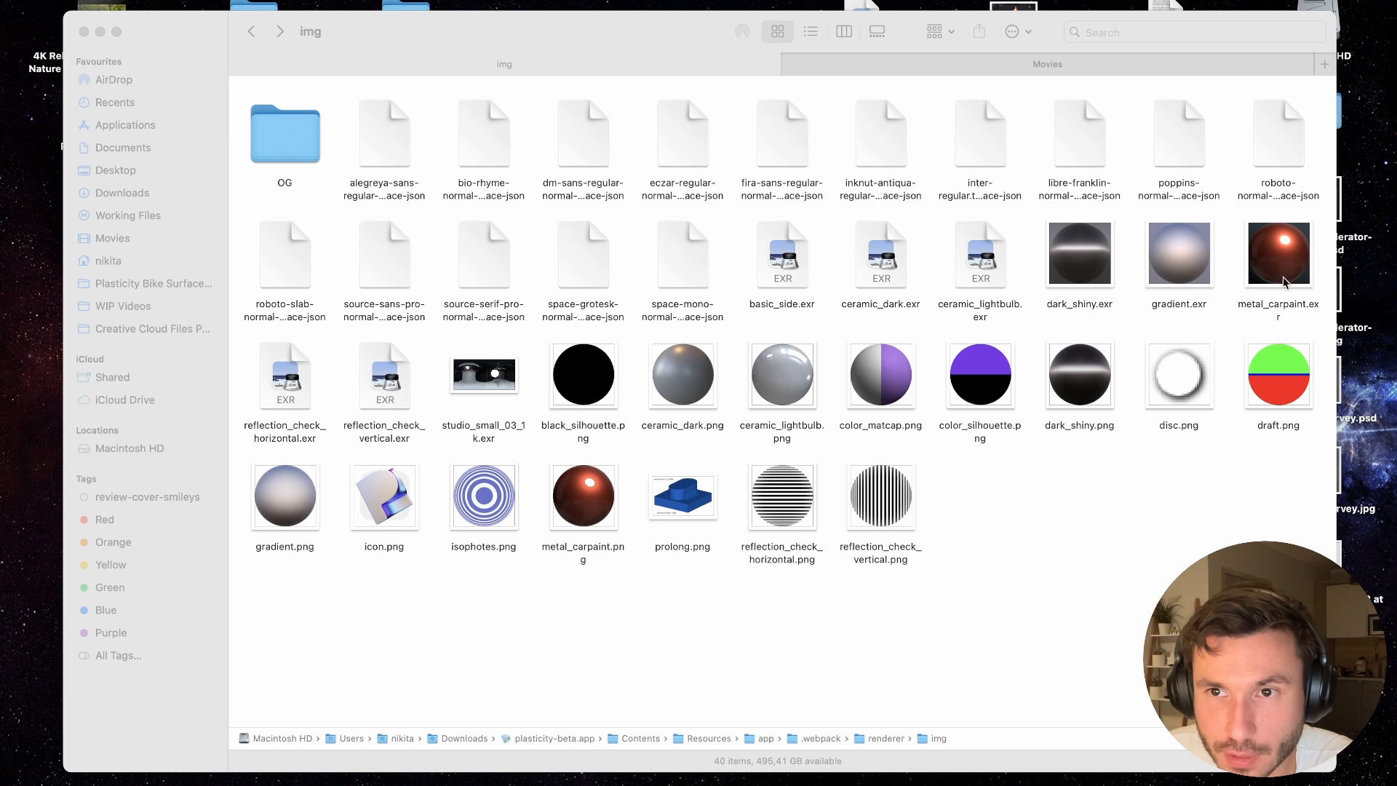
pyautogui.click(1284, 290)
pyautogui.moveTo(1301, 311); pyautogui.dragTo(1135, 757)
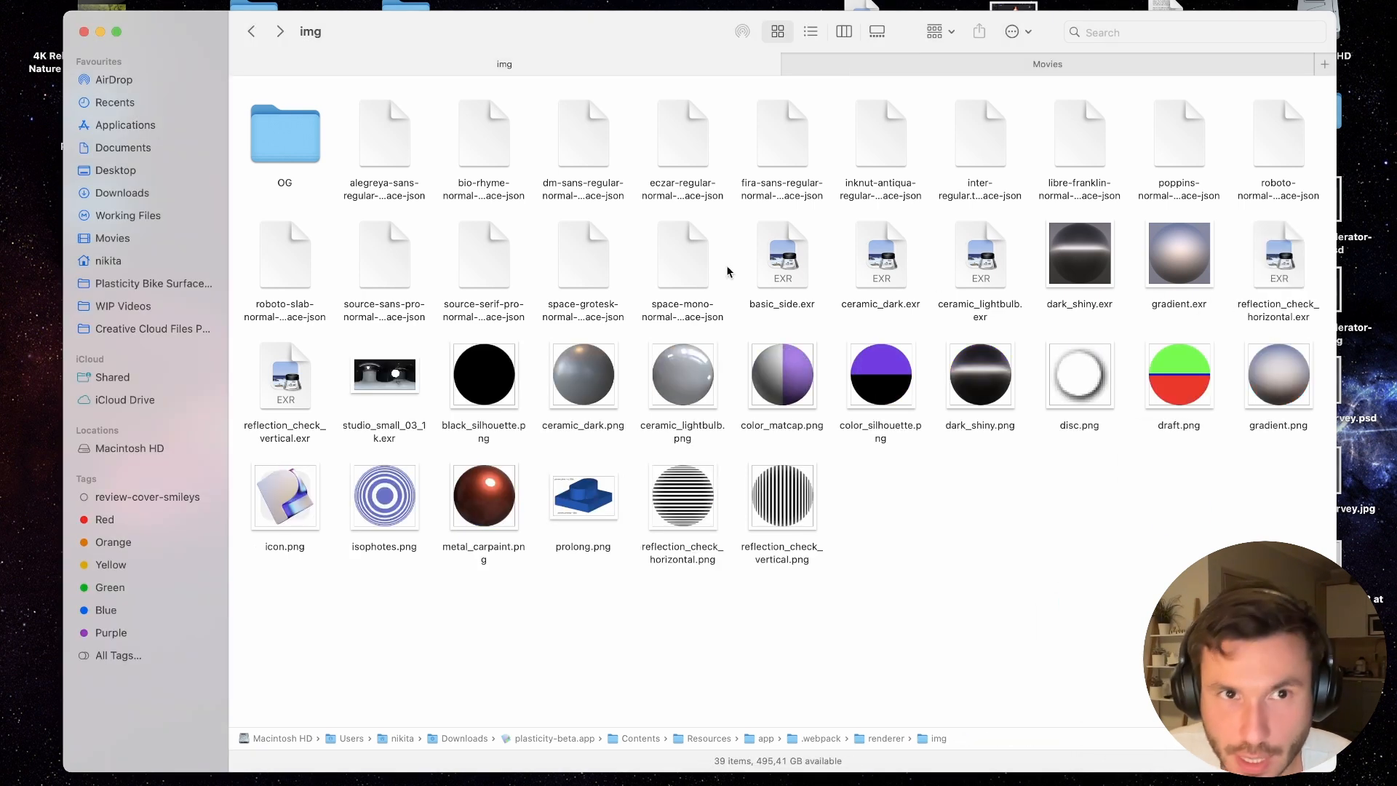
# - Open the backup metal_carpaint.exr from the OG folder in Photoshop
pyautogui.doubleClick(274, 120)
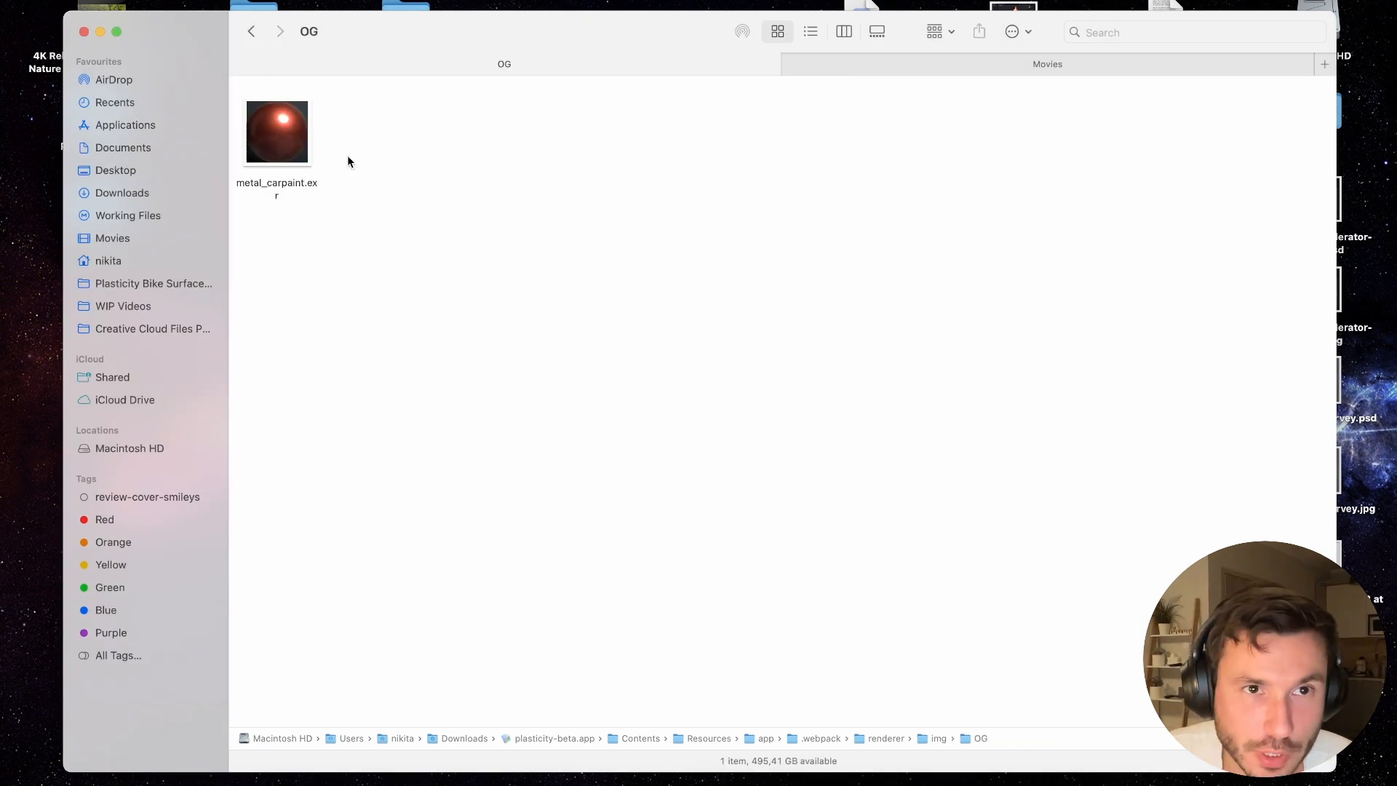
pyautogui.rightClick(295, 153)
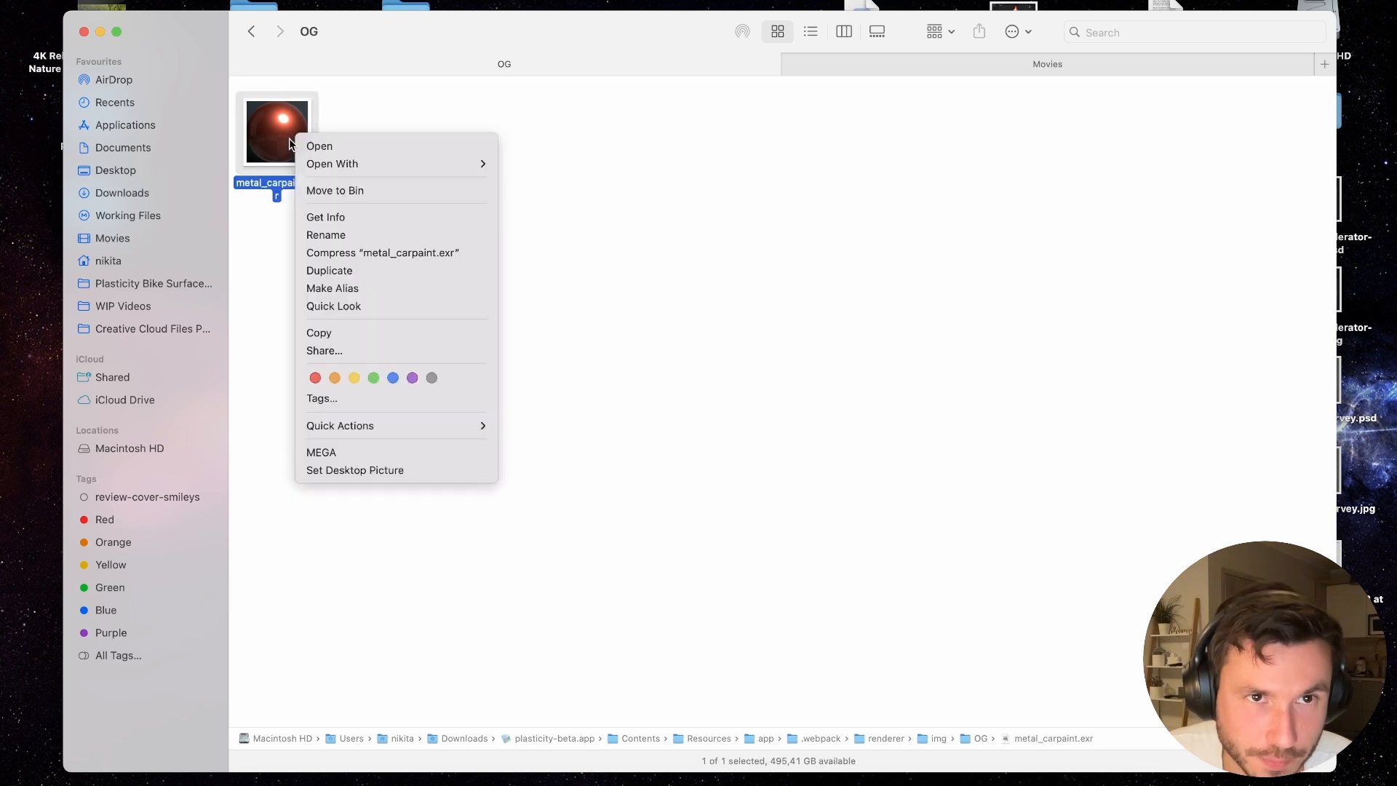
pyautogui.moveTo(461, 166)
pyautogui.click(566, 191)
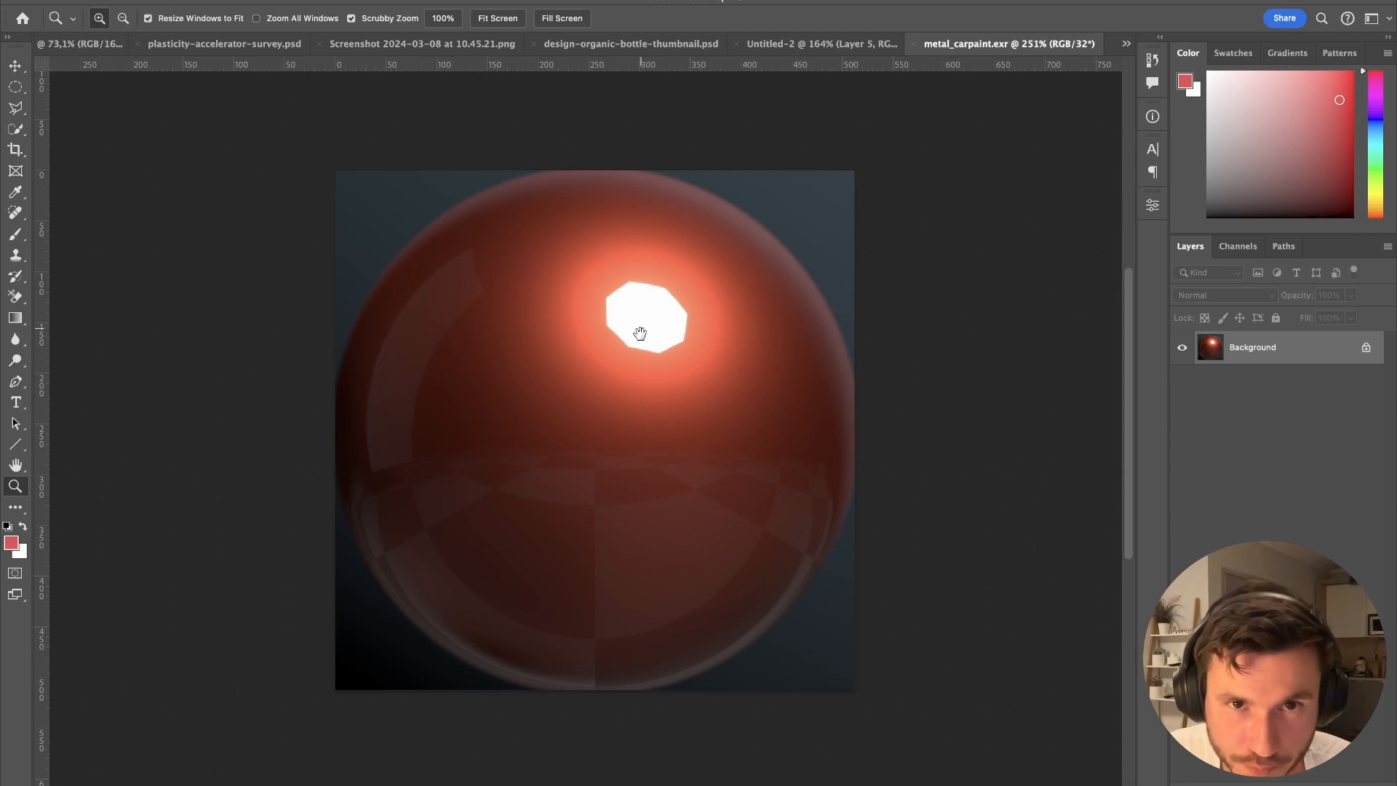
pyautogui.moveTo(639, 334); pyautogui.dragTo(651, 334)
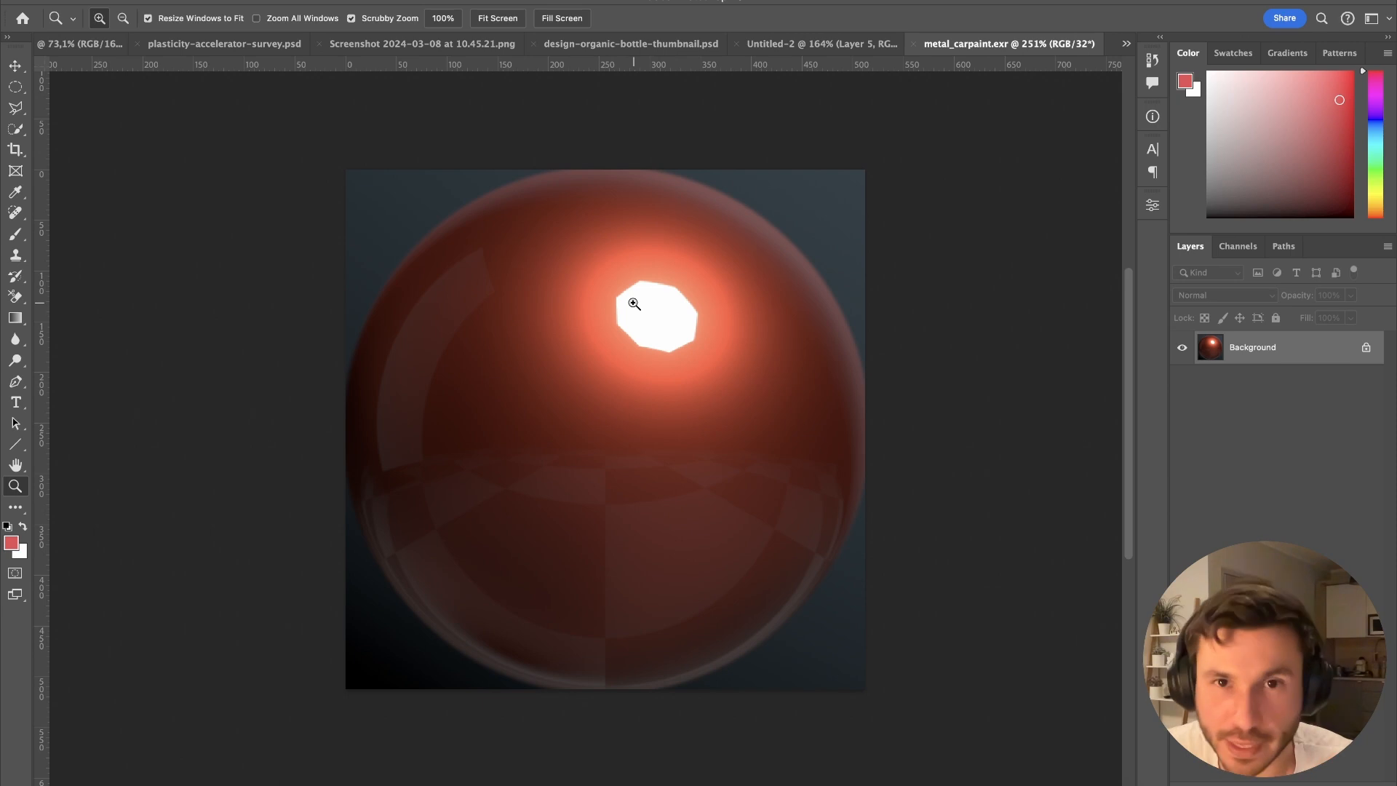
# - Unlock the Background layer and draw a circular selection about 200 px wide around the white highlight and its glow
pyautogui.click(1367, 348)
pyautogui.scroll(2, 697, 282)
pyautogui.moveTo(673, 303); pyautogui.dragTo(655, 287)
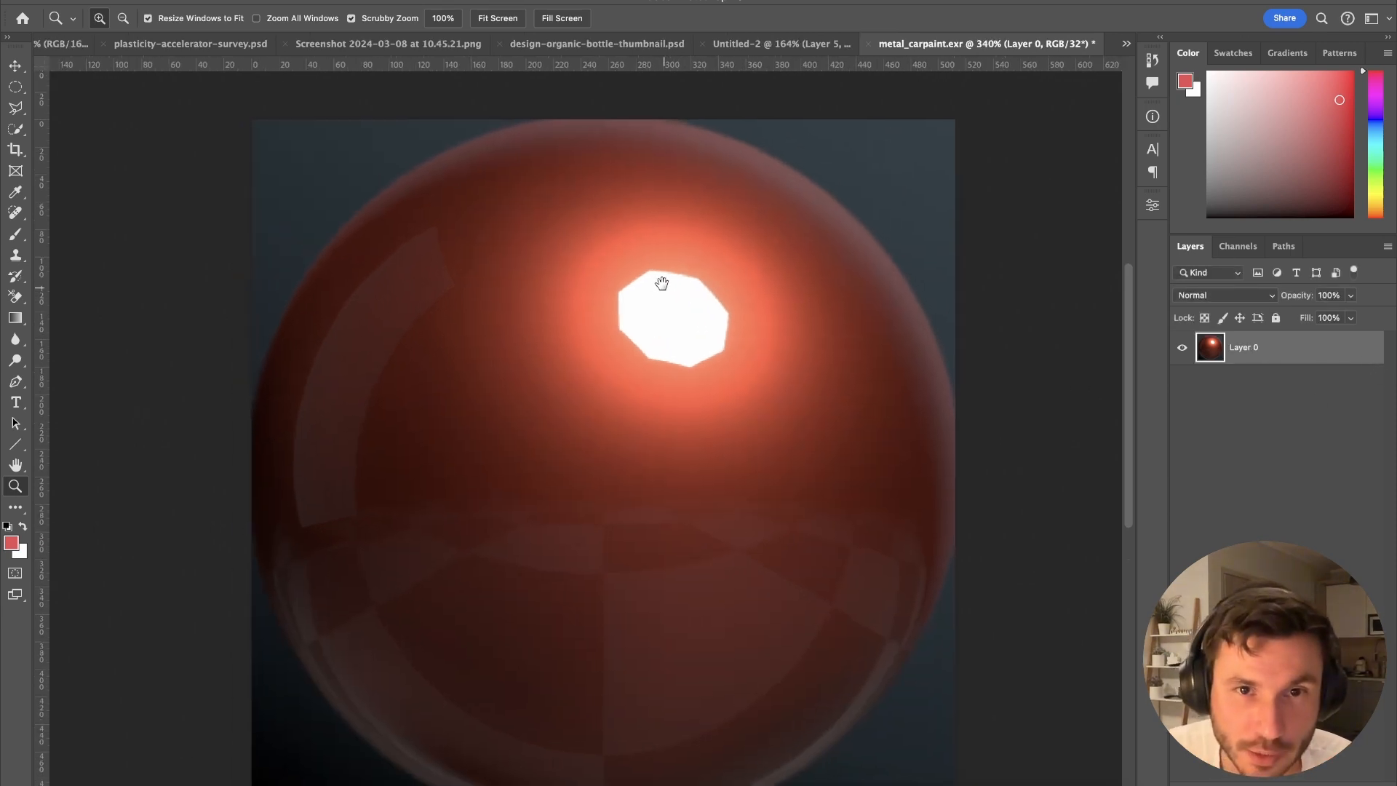
pyautogui.click(15, 88)
pyautogui.moveTo(502, 182); pyautogui.dragTo(772, 429)
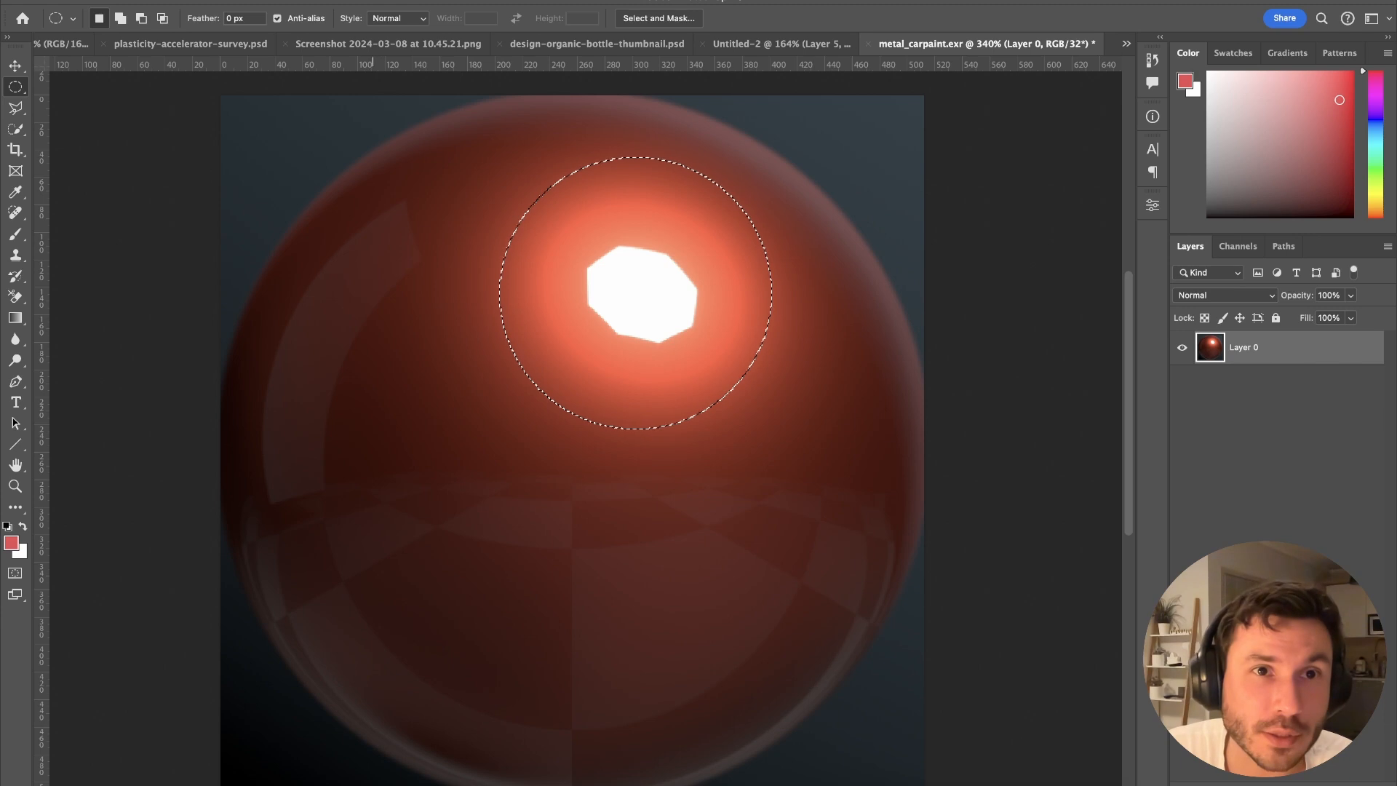
# - Feather the circular selection with a radius of 15 pixels
pyautogui.click(358, 2)
pyautogui.click(821, 4)
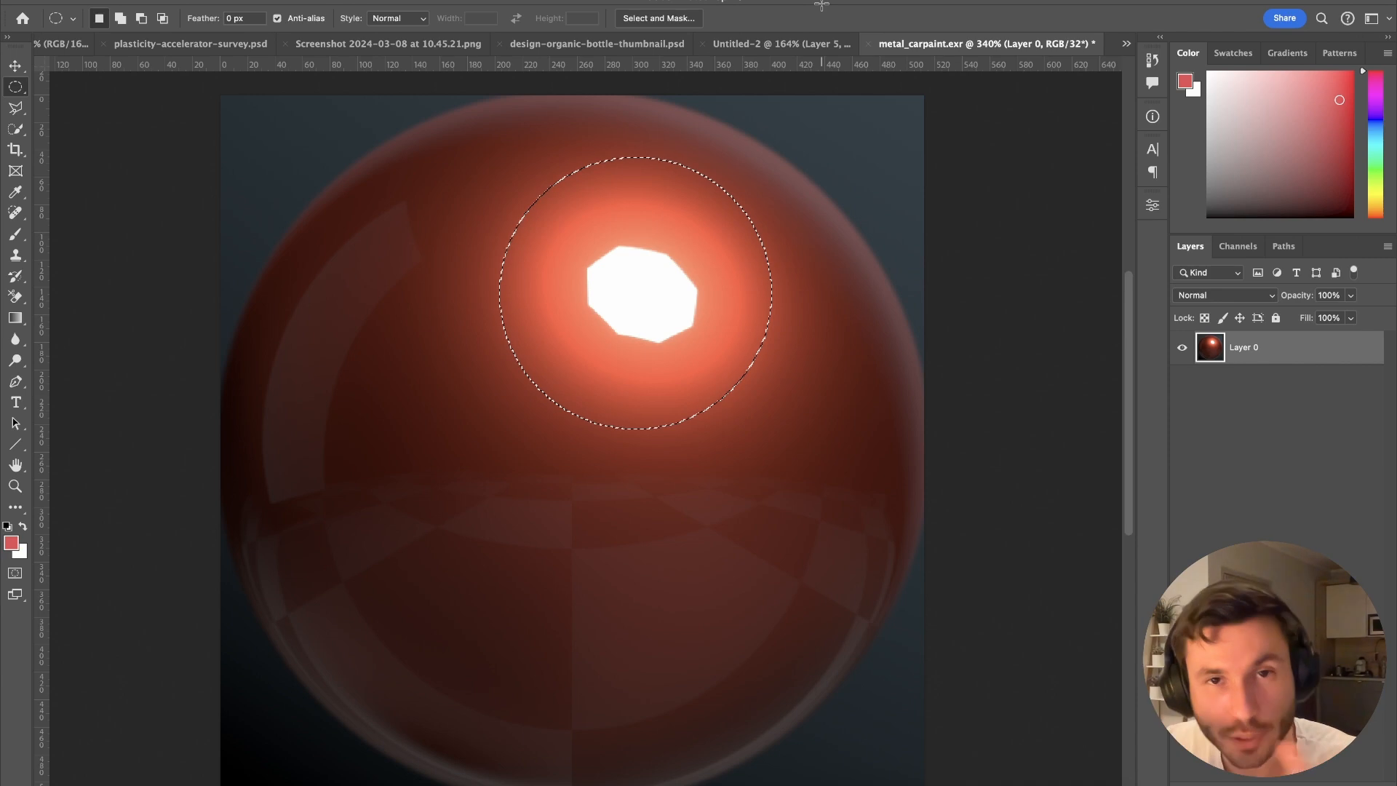
pyautogui.click(358, 1)
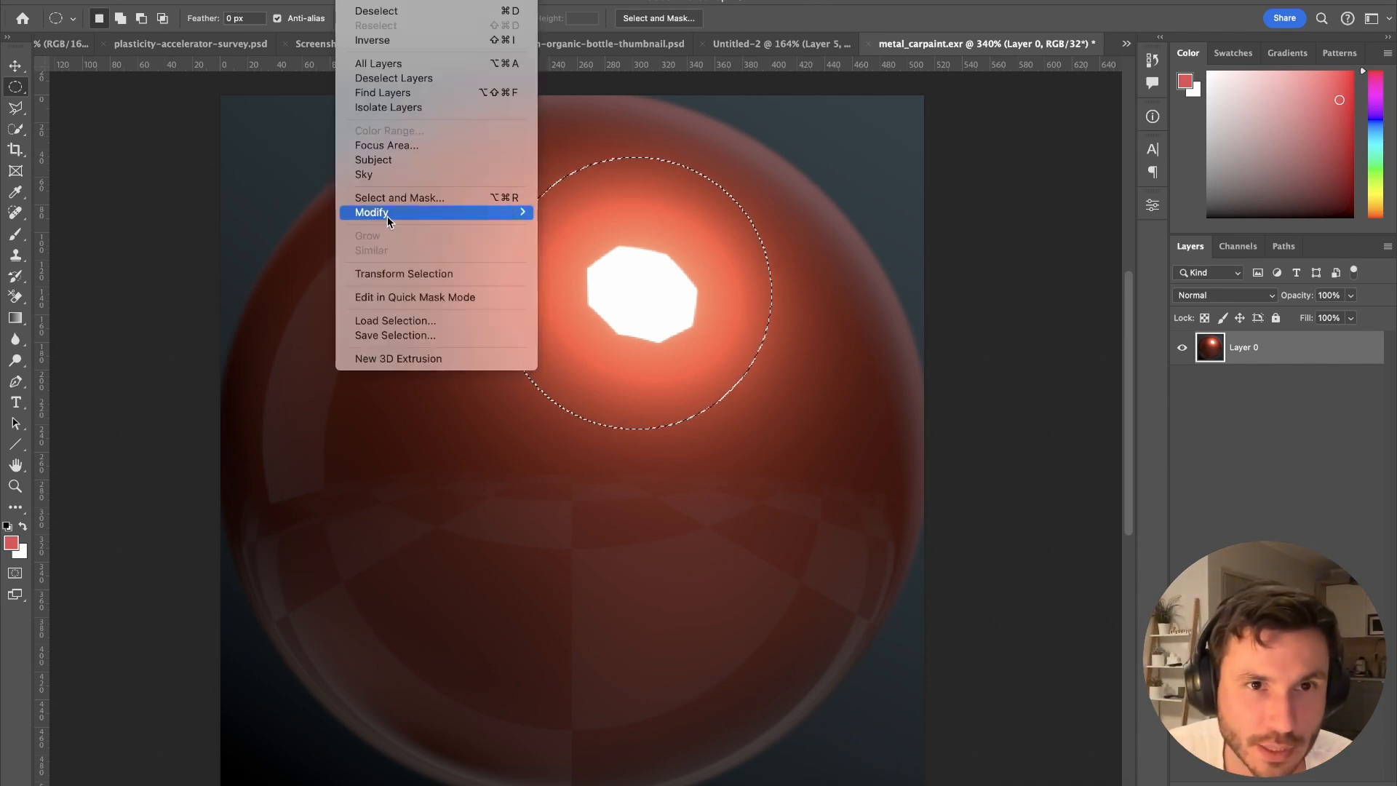
pyautogui.moveTo(384, 215)
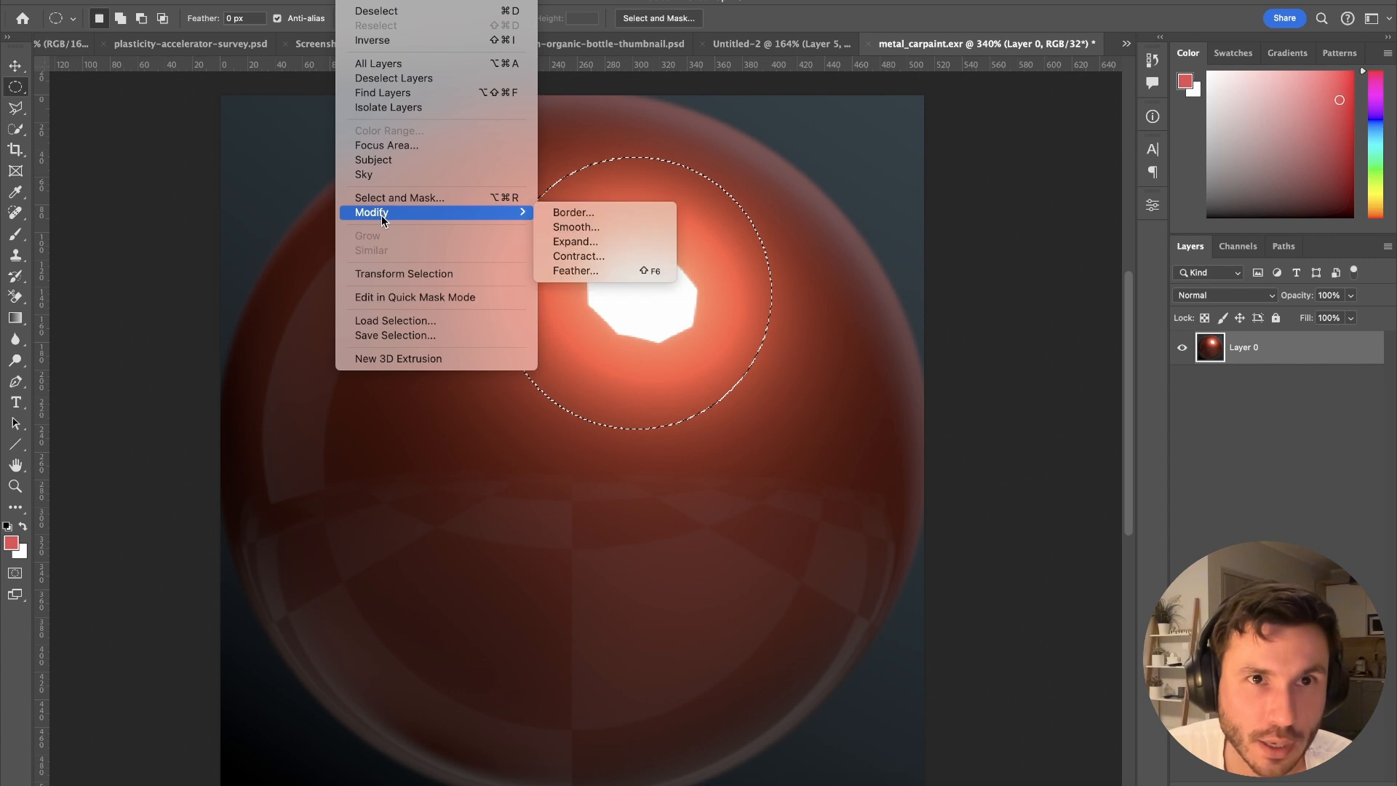
pyautogui.click(579, 271)
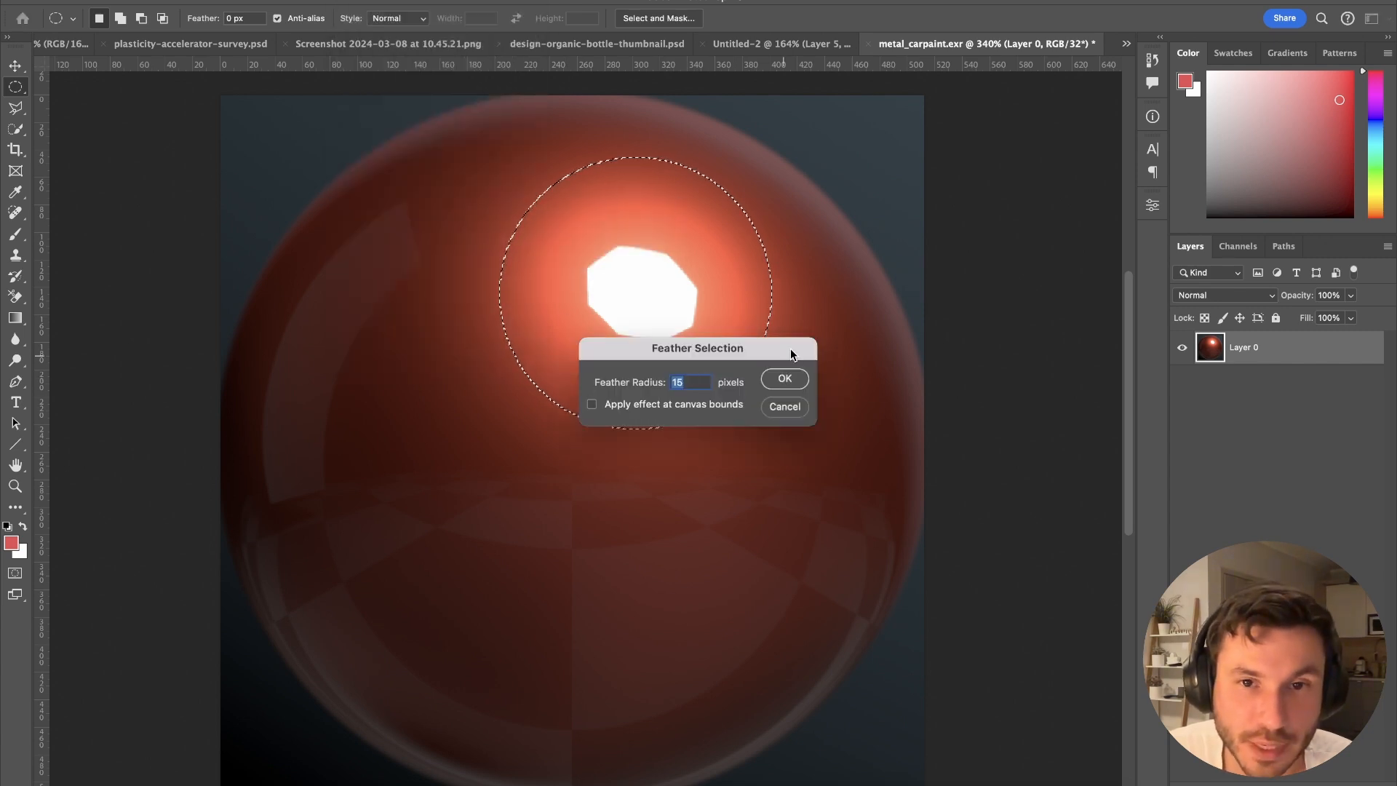
pyautogui.click(785, 378)
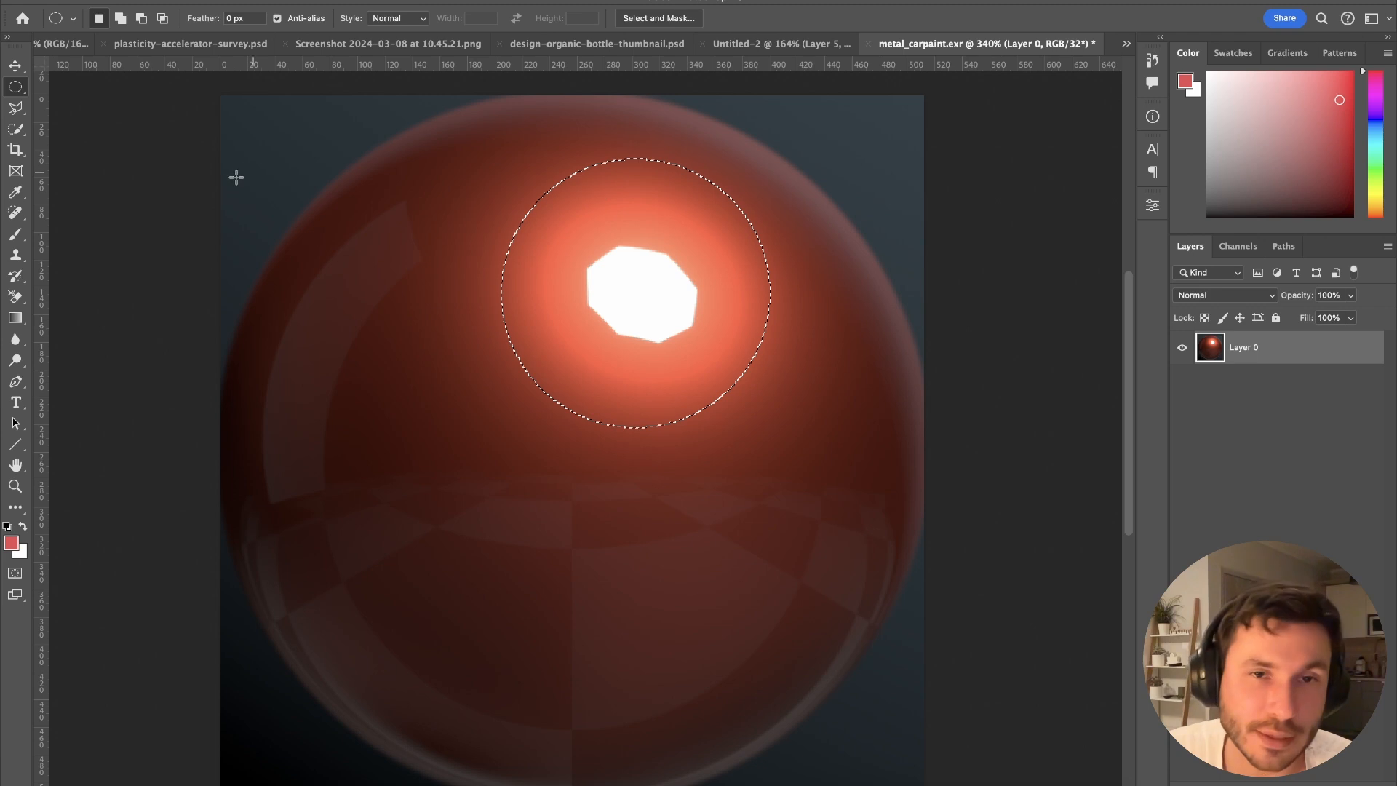
# - Apply a Gaussian Blur with a 9,0 pixel radius to the selected highlight and deselect it
pyautogui.click(411, 1)
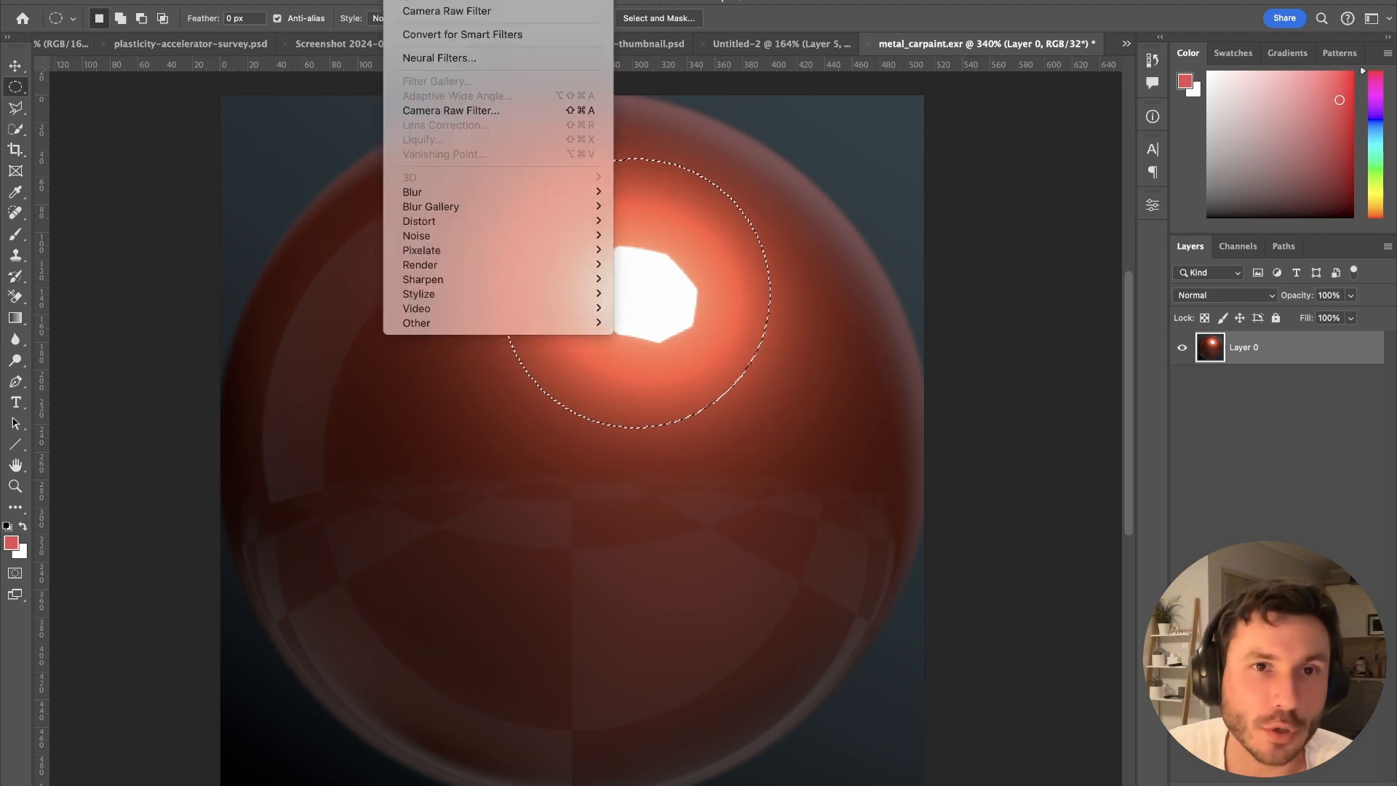
pyautogui.moveTo(429, 200)
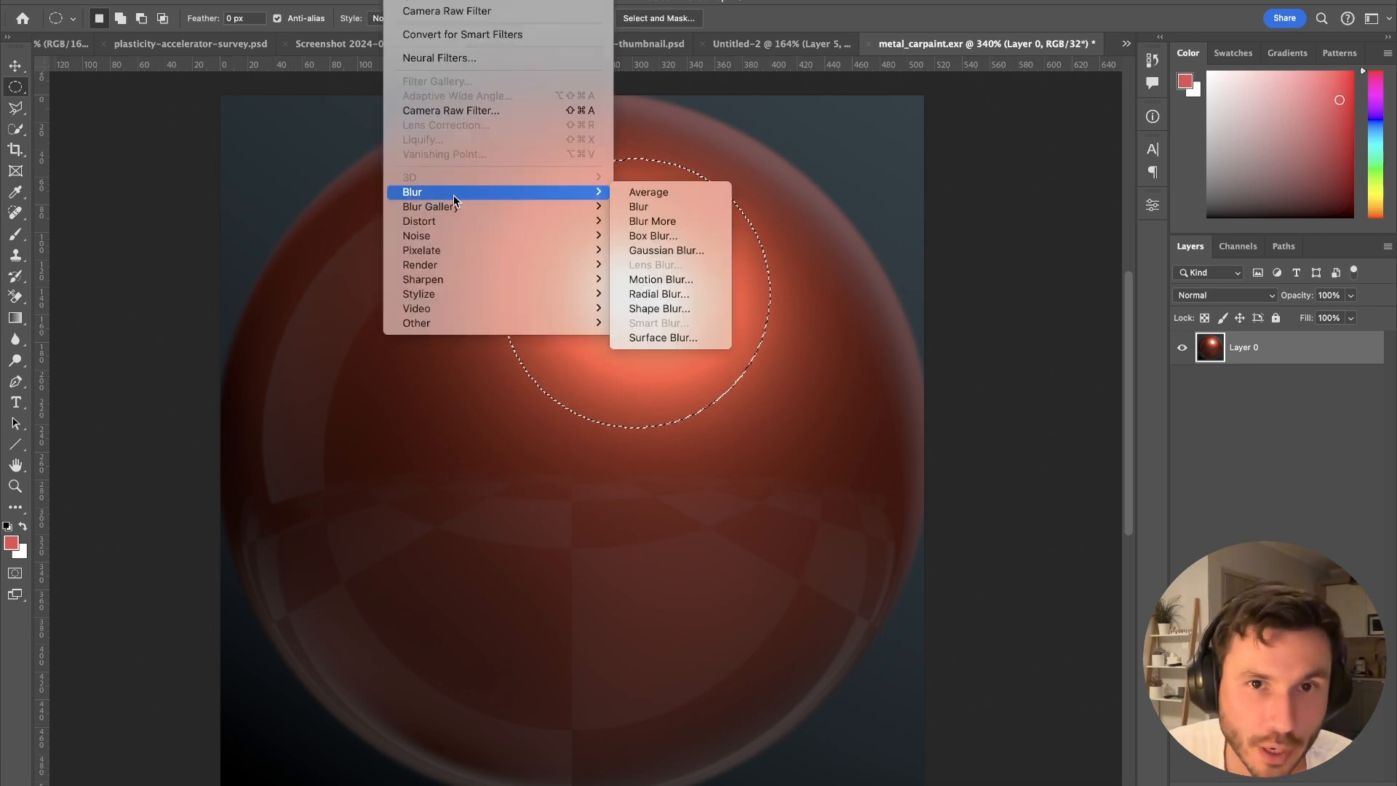
pyautogui.click(662, 251)
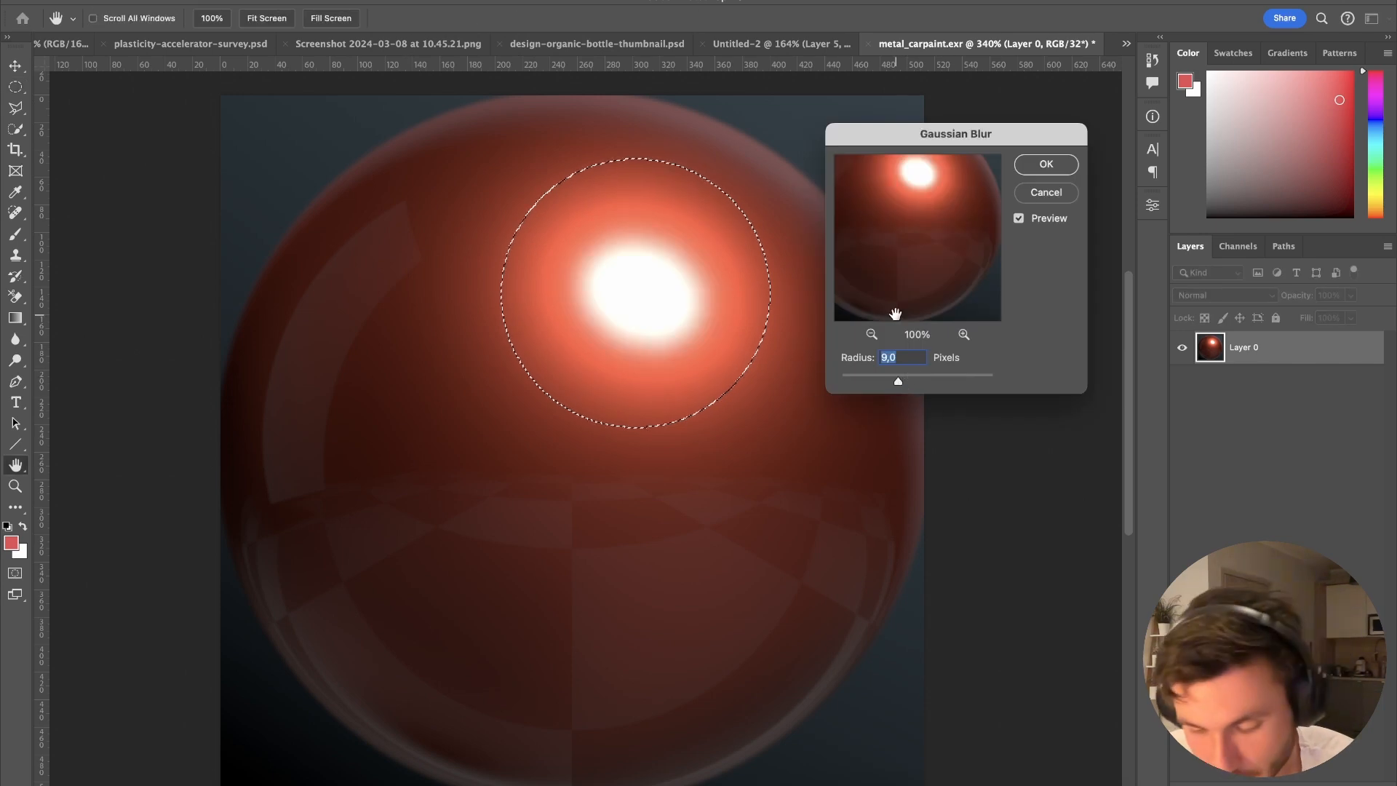
pyautogui.press('Return')
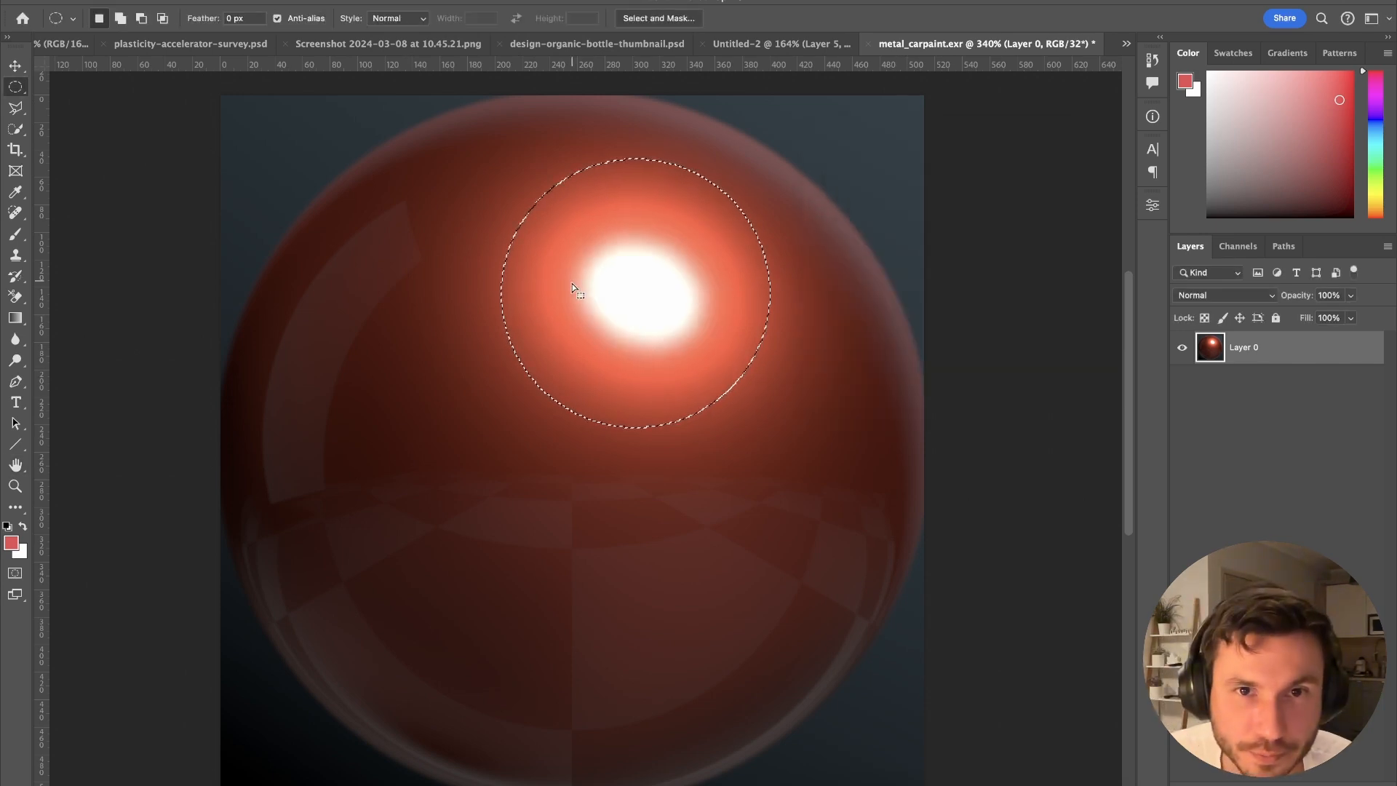
pyautogui.press('super+d')
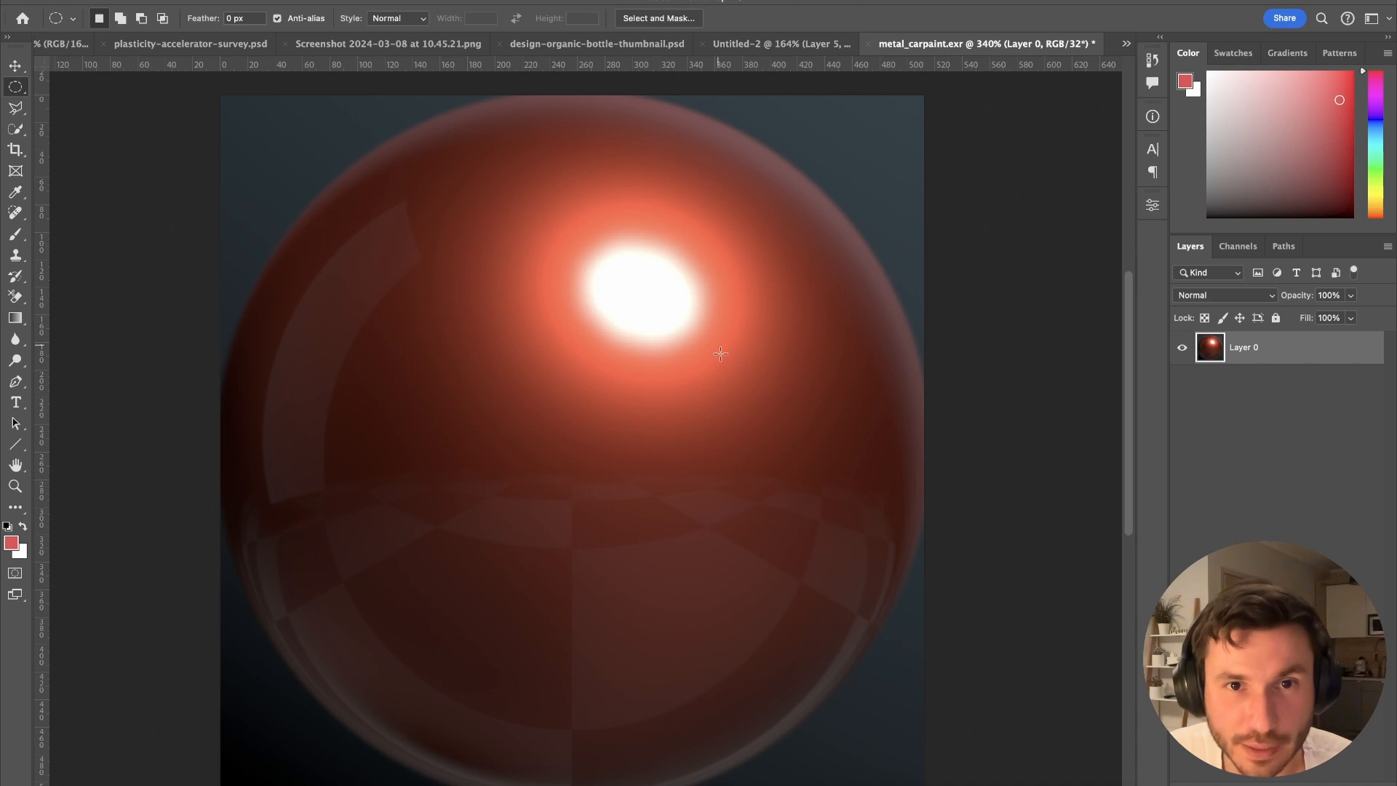
# - Save the edited image as metal_carpaint.exr in the img folder, in OpenEXR format with compression set to None
pyautogui.click(153, 0)
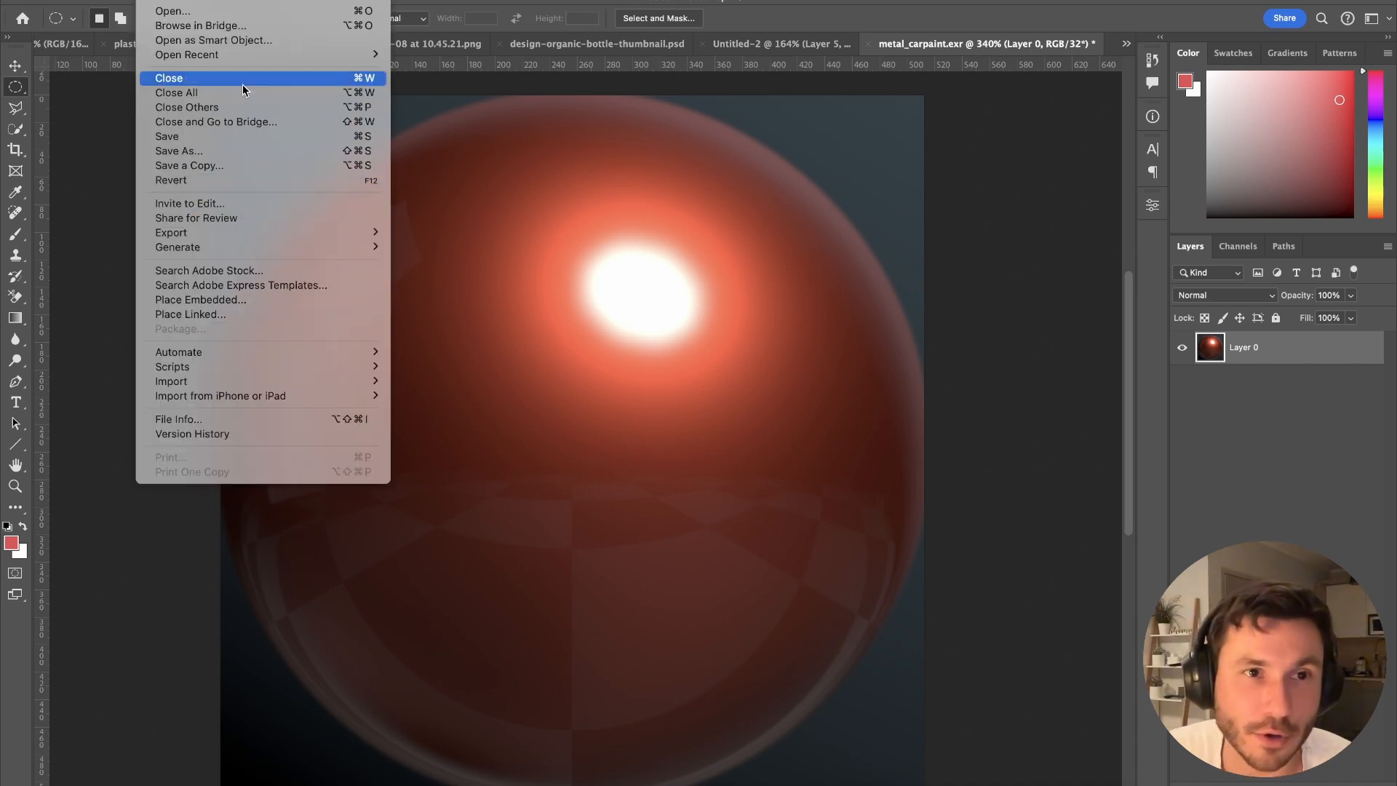
pyautogui.click(183, 154)
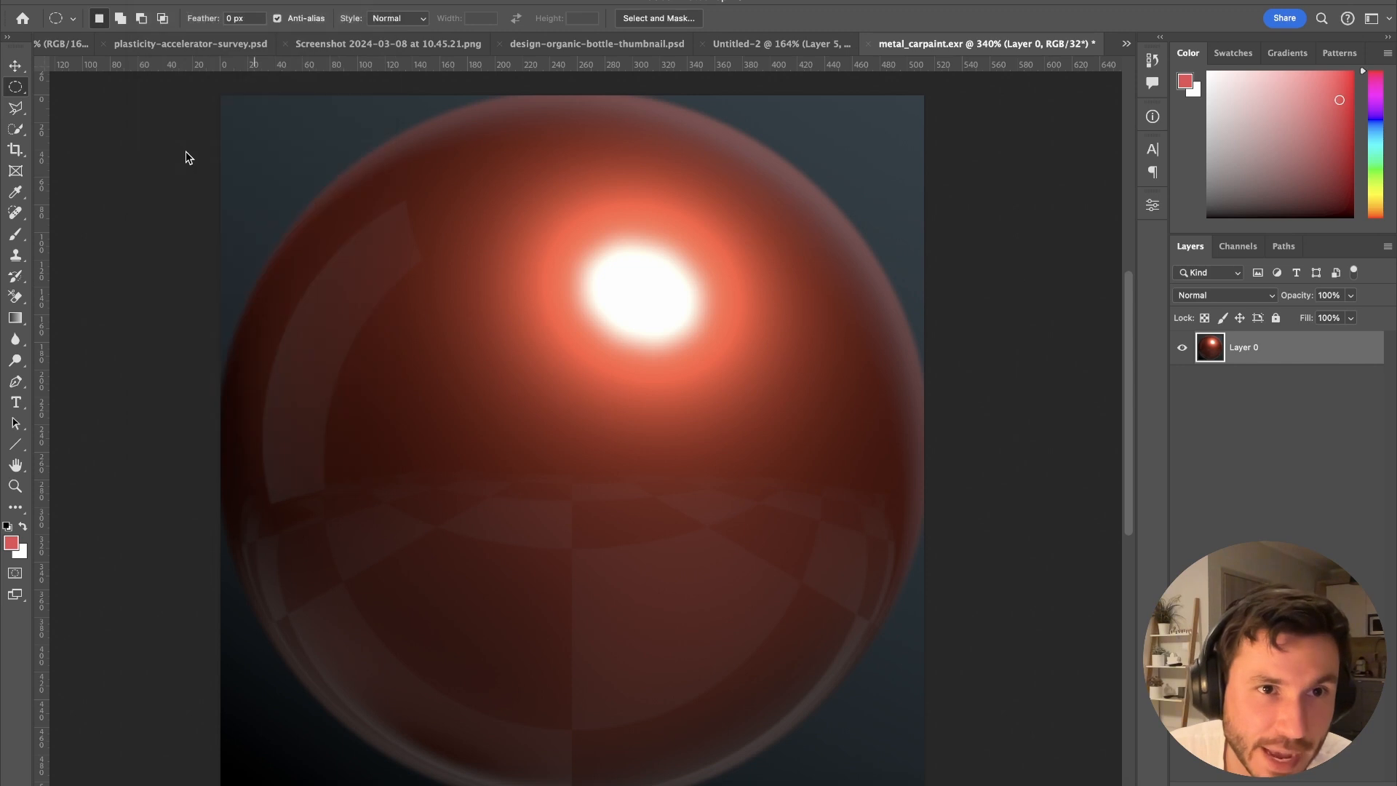
pyautogui.click(837, 129)
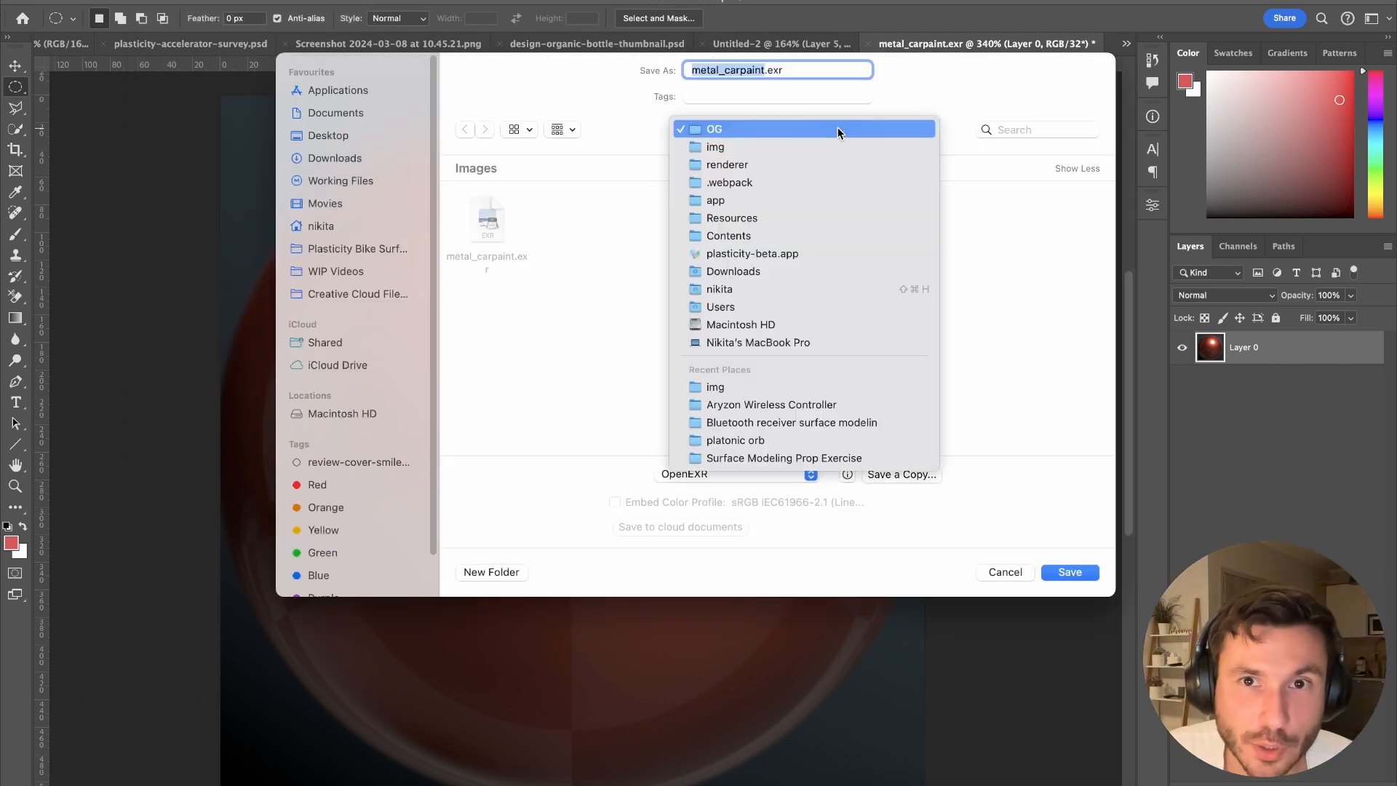
pyautogui.click(714, 146)
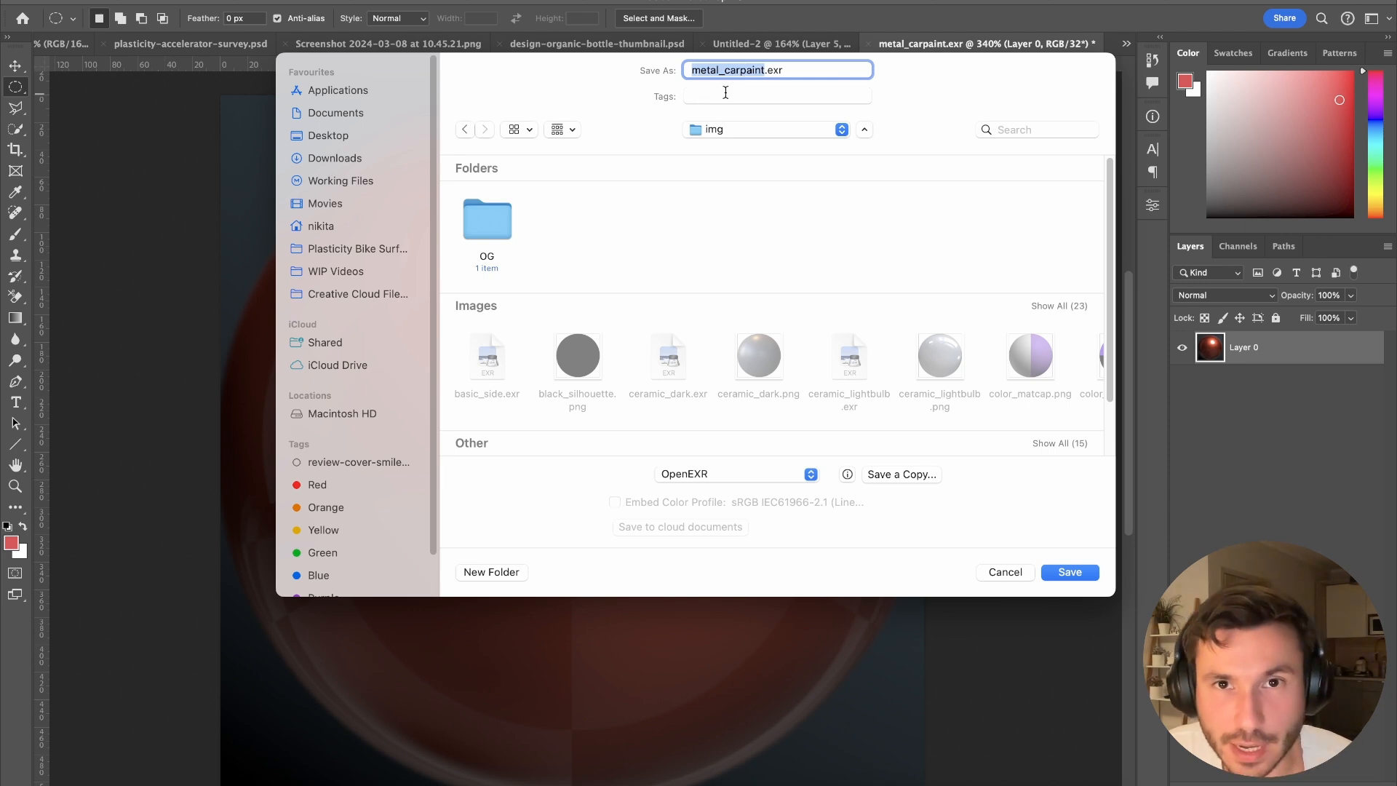
pyautogui.click(1076, 573)
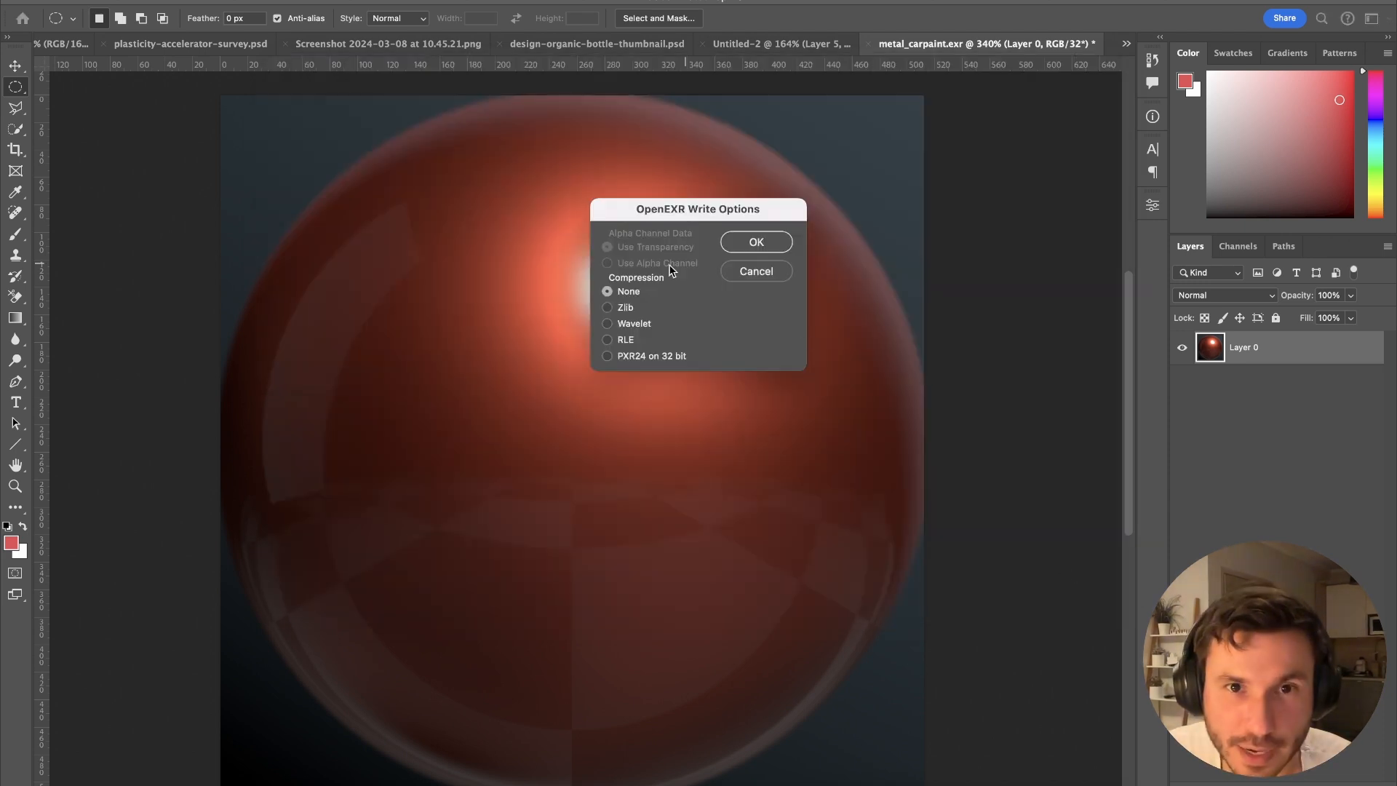
pyautogui.click(756, 241)
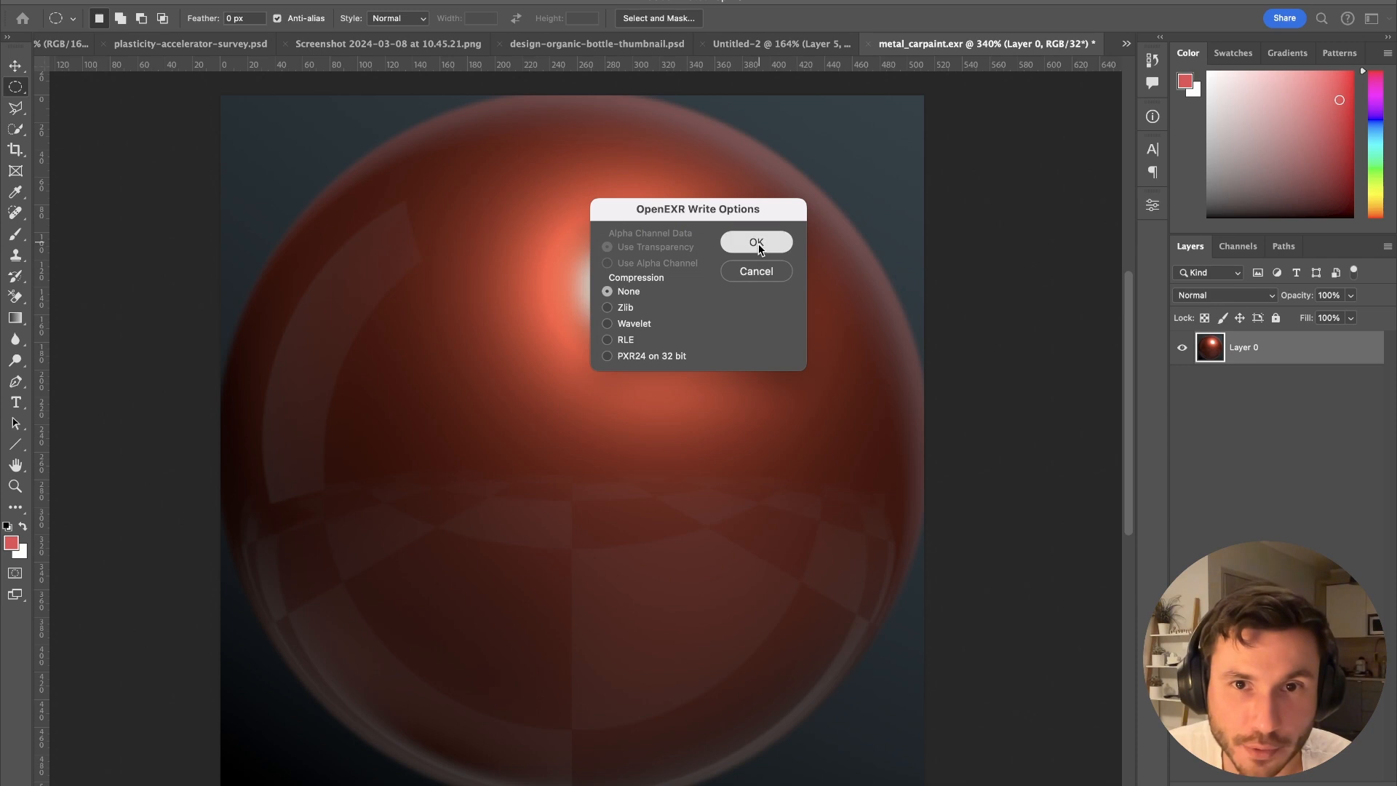
# - Minimise Photoshop and check in Finder the edited metal_carpaint.exr in the img folder and the original in the OG folder
pyautogui.press('super+m')
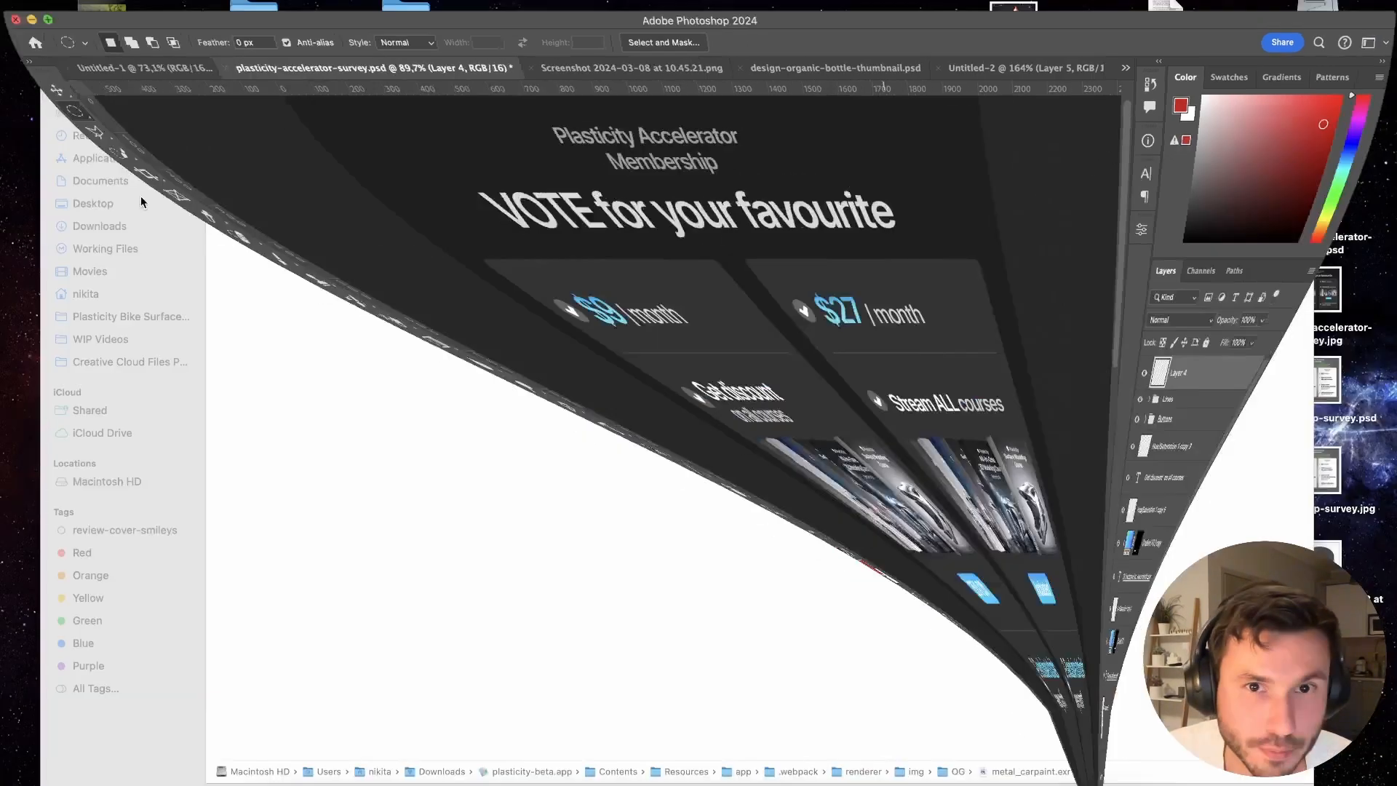
pyautogui.click(561, 783)
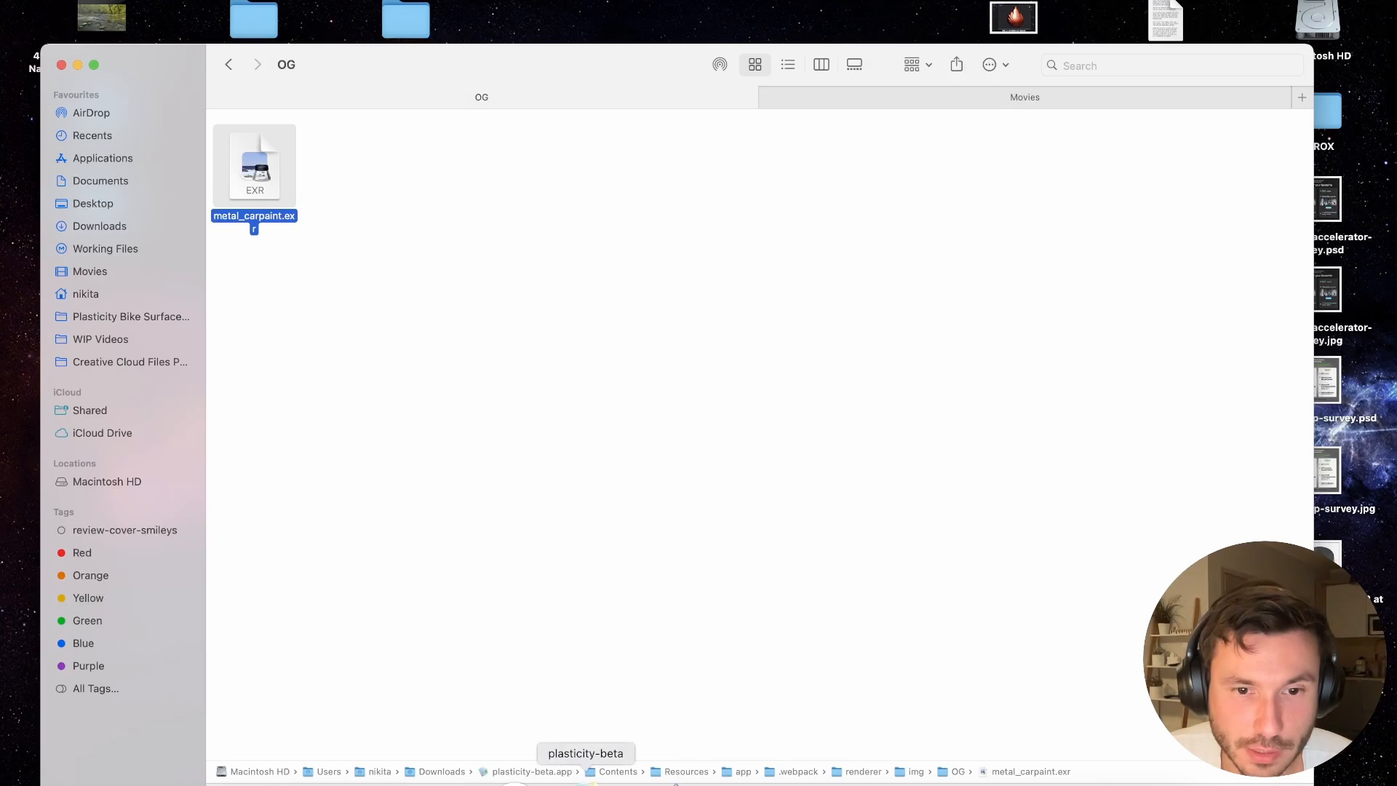
pyautogui.press('super+[')
pyautogui.moveTo(459, 74); pyautogui.dragTo(458, 61)
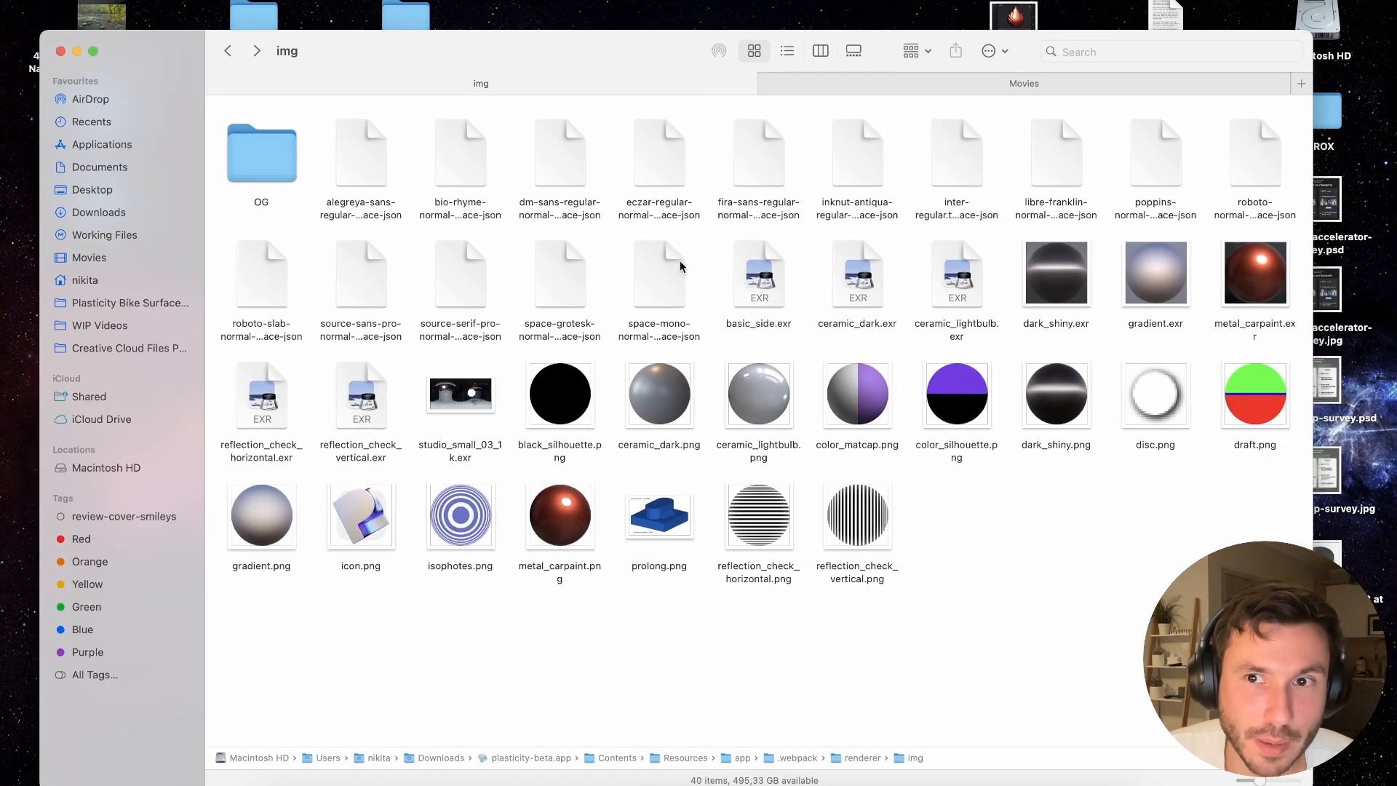
pyautogui.click(1267, 308)
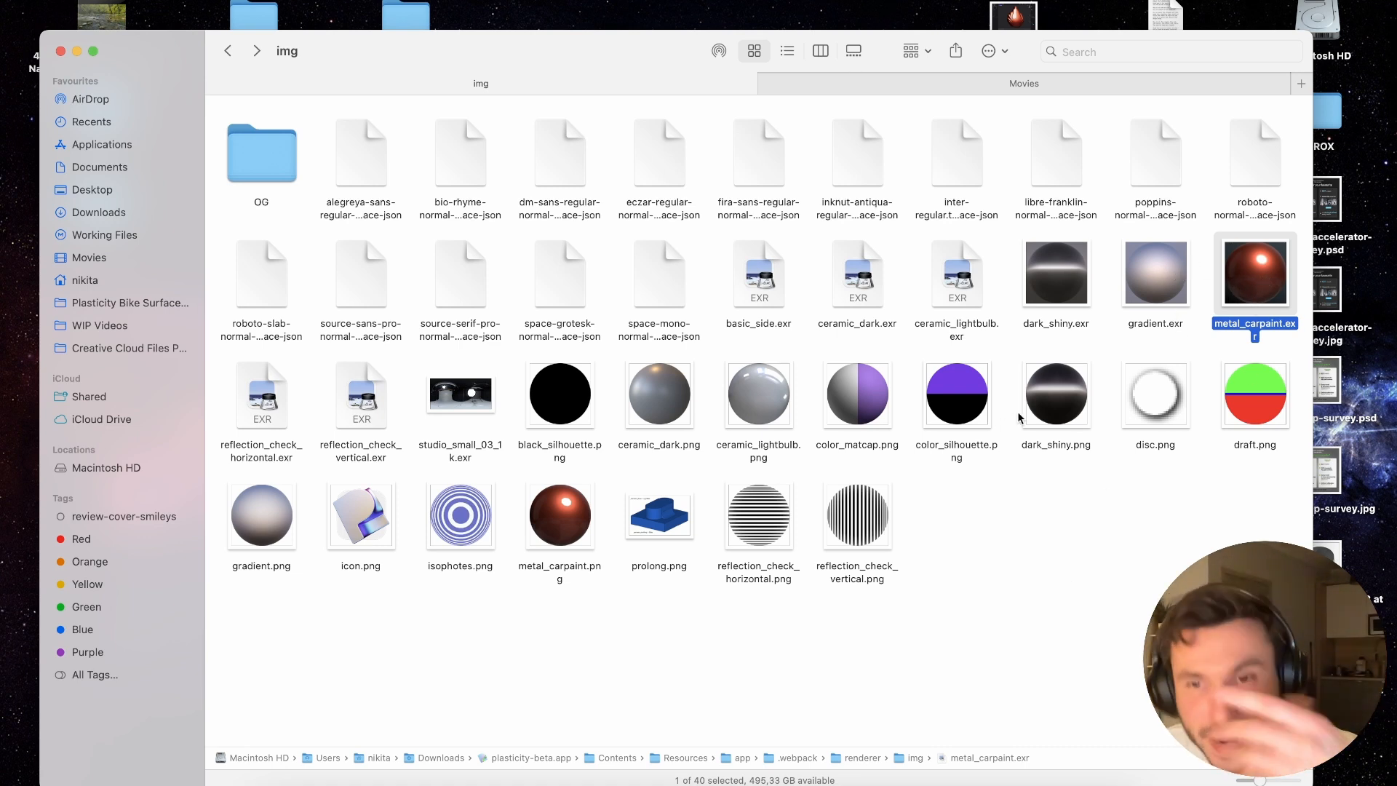
pyautogui.doubleClick(248, 125)
pyautogui.click(229, 52)
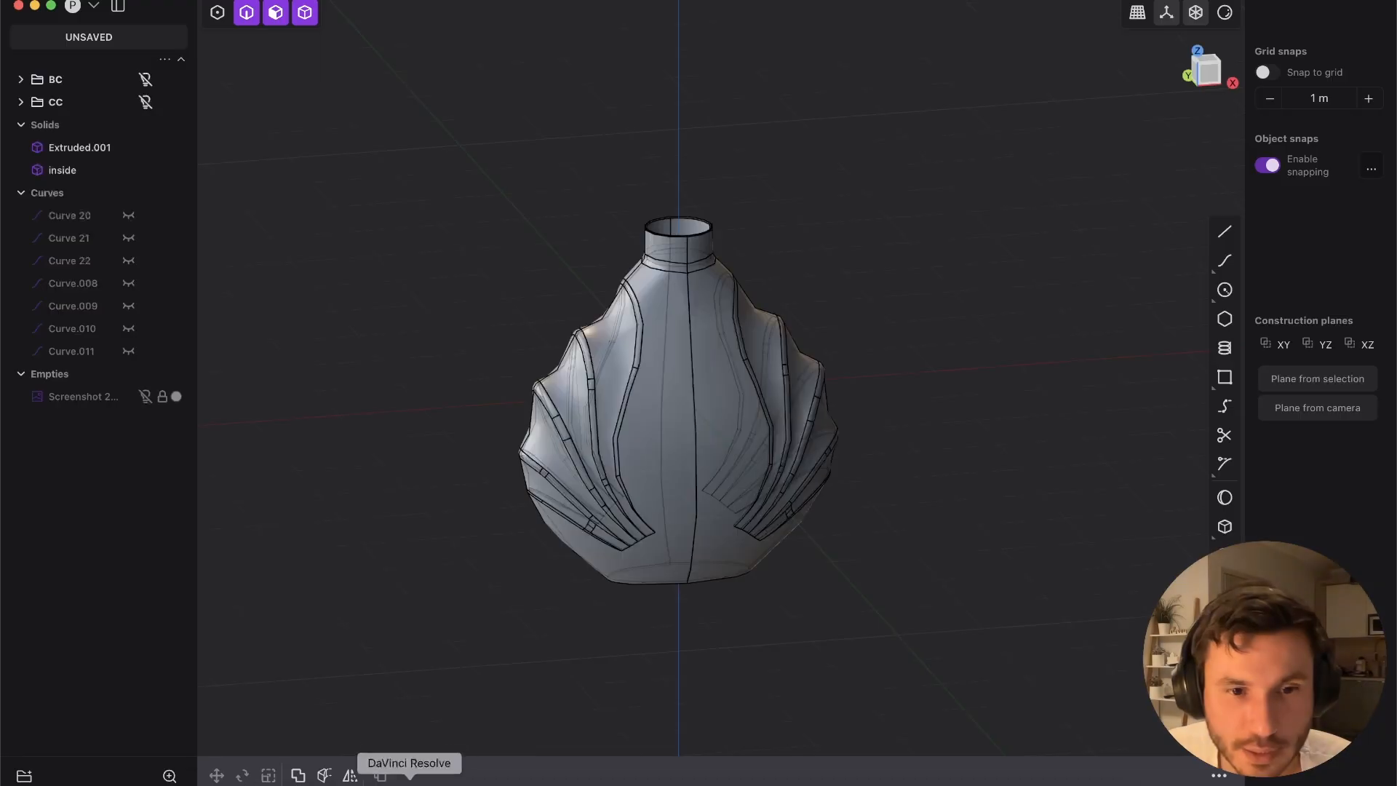
# - In Plasticity, apply the red car-paint matcap to the bottle and inspect the softened highlight from several angles
pyautogui.click(1226, 20)
pyautogui.click(1198, 83)
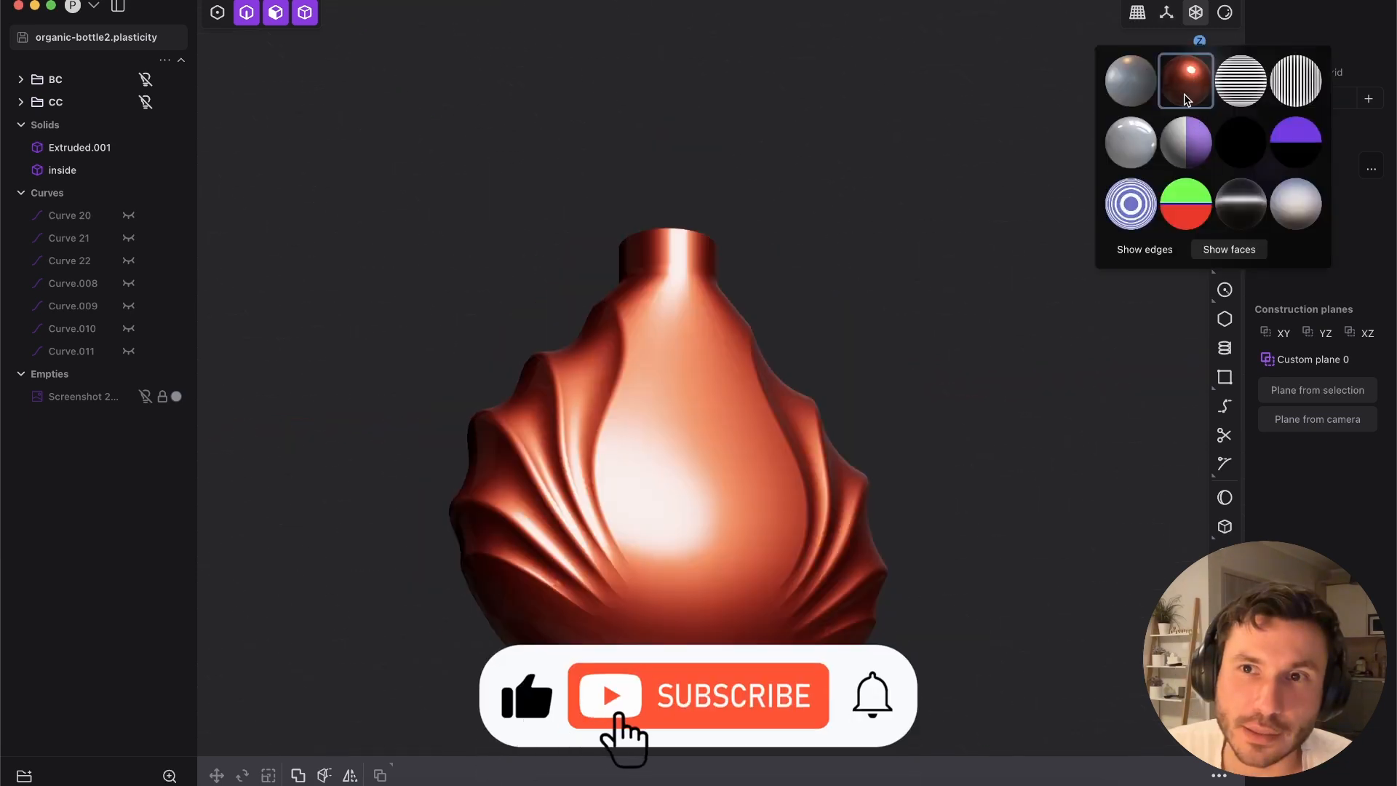
pyautogui.moveTo(740, 377); pyautogui.dragTo(732, 466)
pyautogui.moveTo(640, 363); pyautogui.dragTo(689, 268)
pyautogui.moveTo(579, 272); pyautogui.dragTo(867, 340)
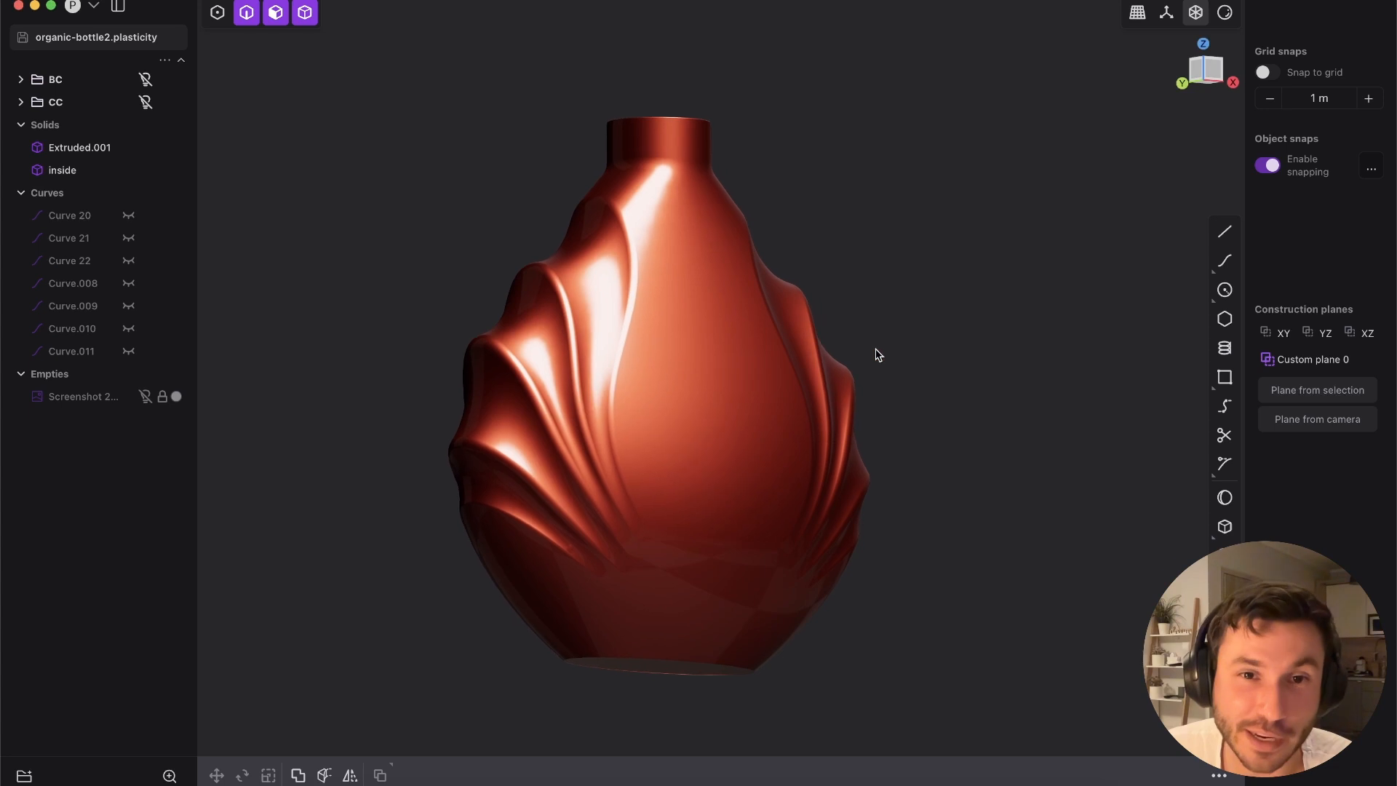